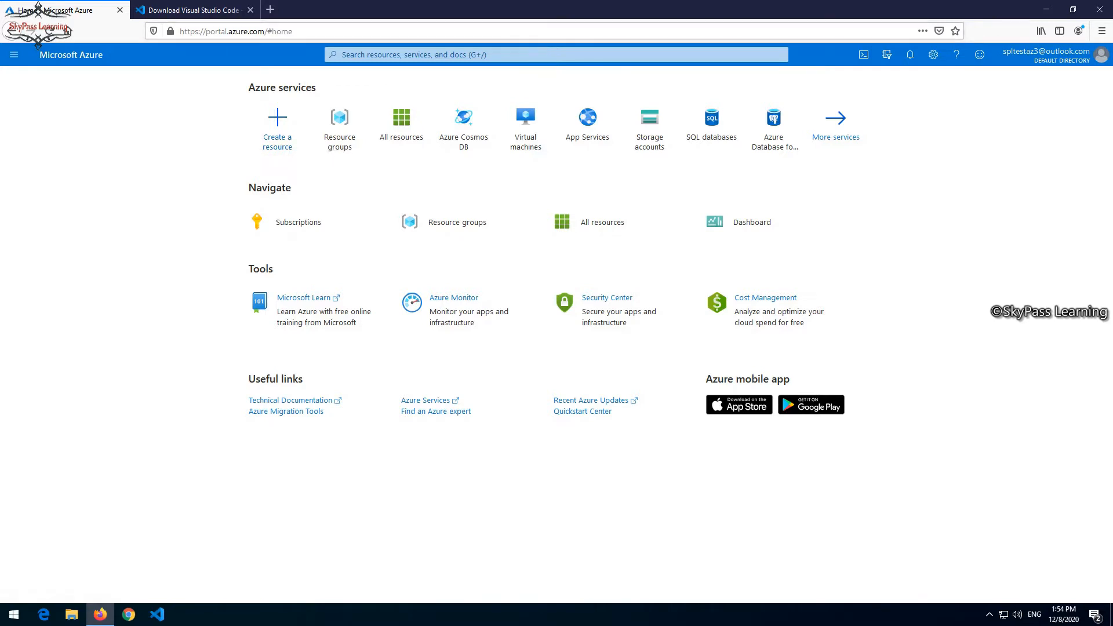
Step: Search the Marketplace for IOT, select IoT Hub and start creating a new hub
{"action": "left_click", "coordinate": [277, 121]}
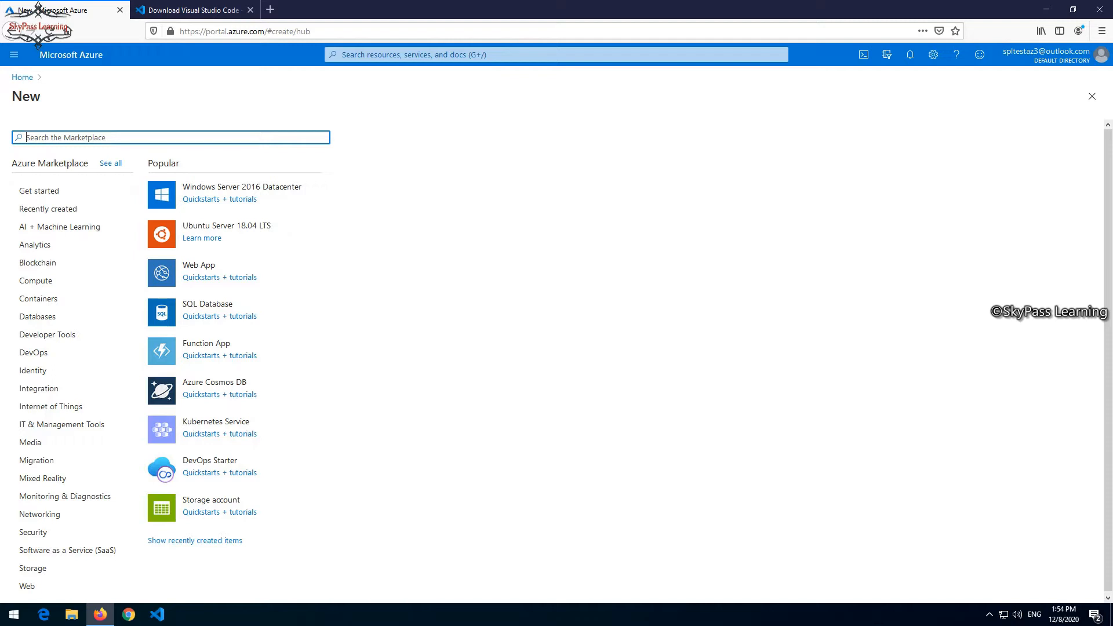
{"action": "type", "text": "IOT"}
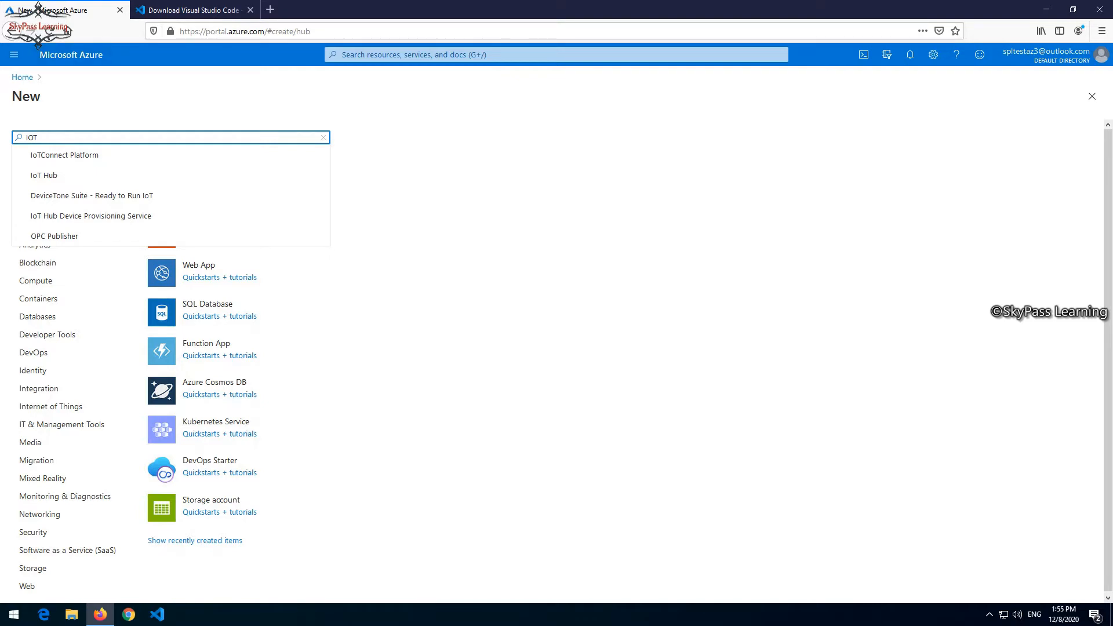
{"action": "key", "text": "Down"}
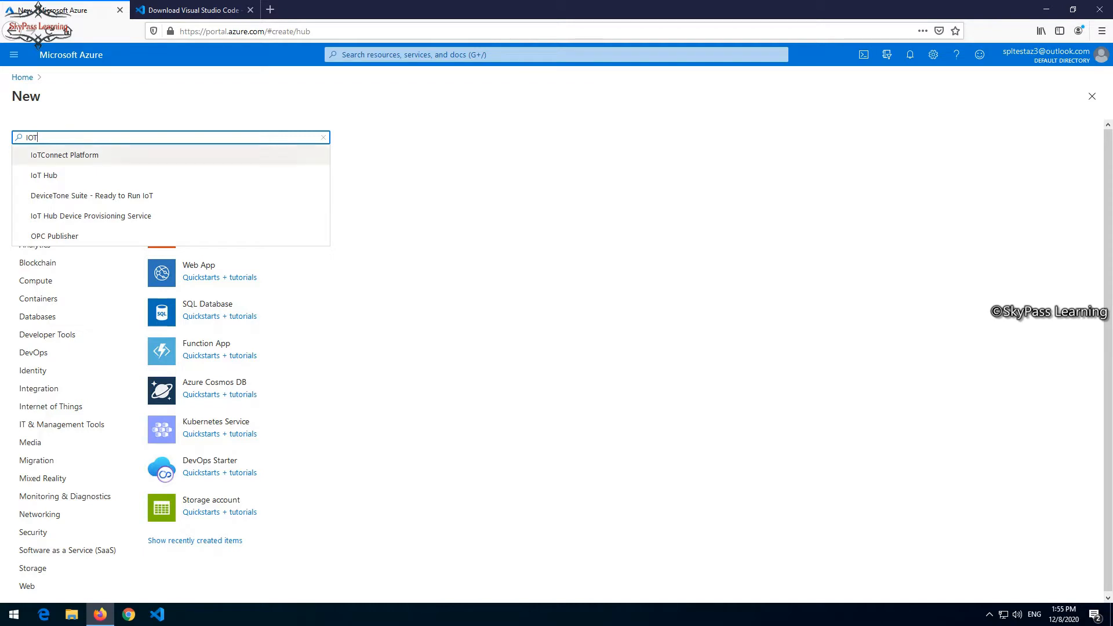
{"action": "key", "text": "Down"}
{"action": "key", "text": "Return"}
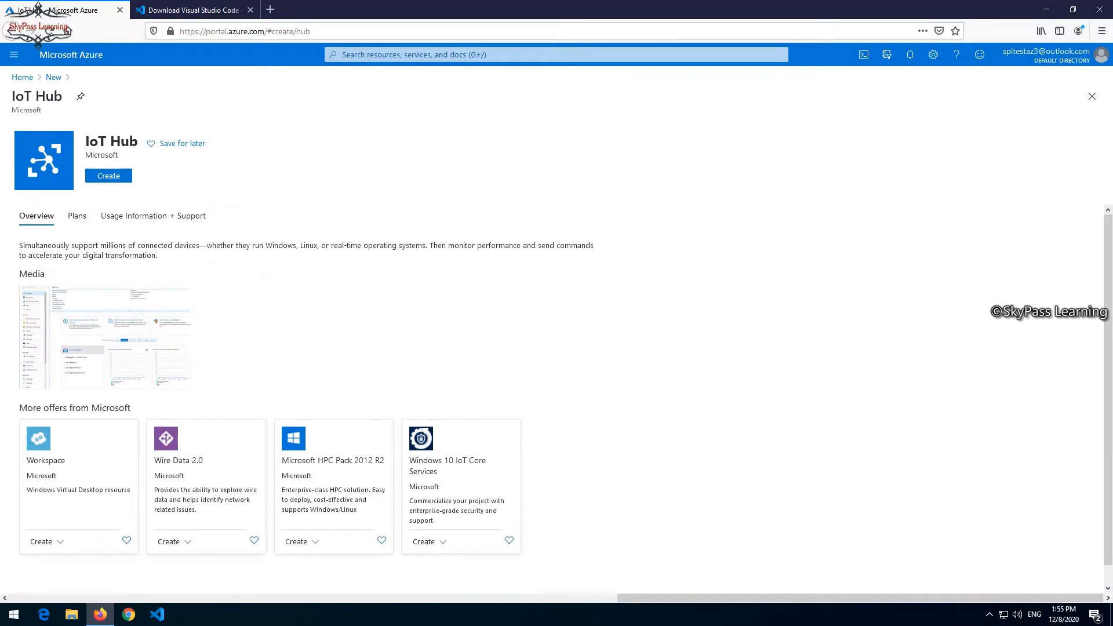
{"action": "left_click_drag", "start_coordinate": [88, 245], "coordinate": [143, 256]}
{"action": "left_click_drag", "start_coordinate": [32, 246], "coordinate": [159, 256]}
{"action": "left_click", "coordinate": [109, 175]}
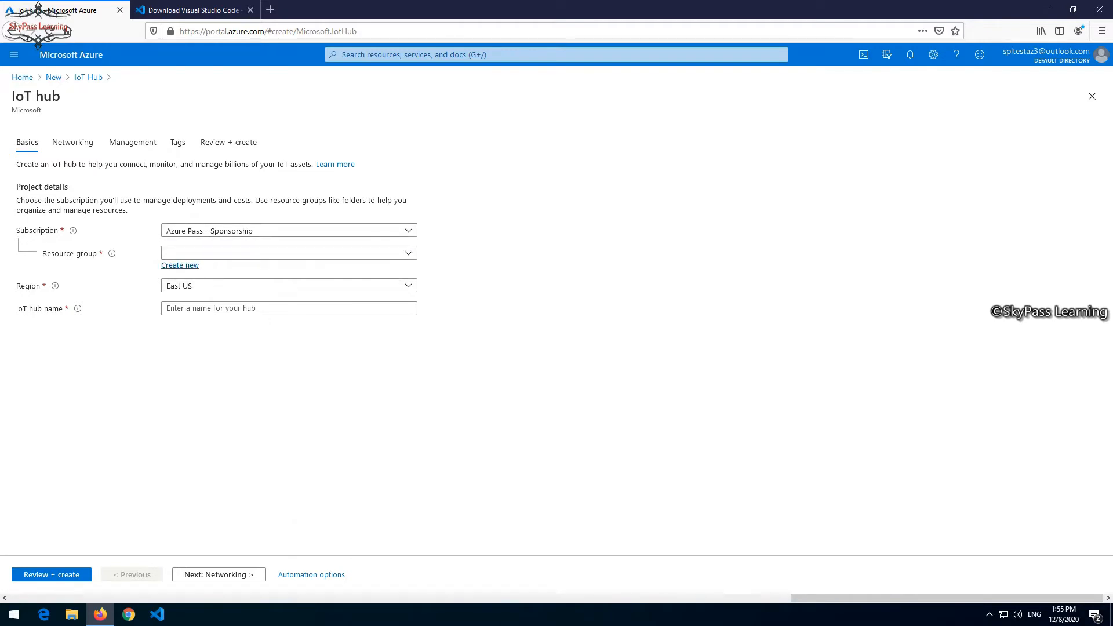
Step: Create a new resource group named spl-iot_RG for the IoT hub
{"action": "left_click", "coordinate": [180, 265]}
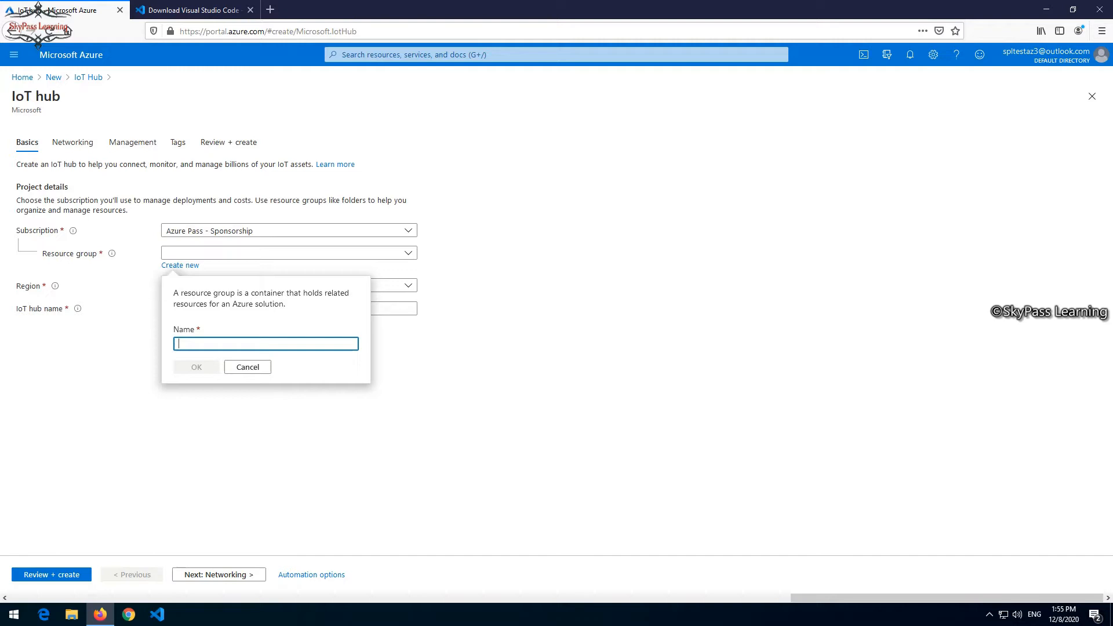
{"action": "type", "text": "spl"}
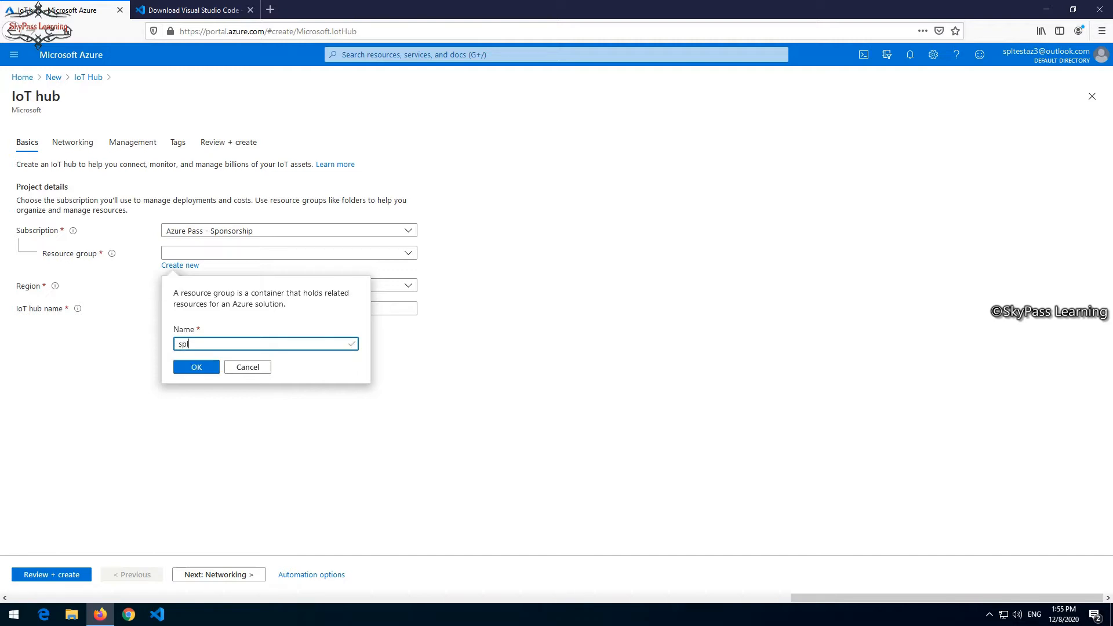
{"action": "type", "text": "-iot_RG"}
{"action": "key", "text": "Return"}
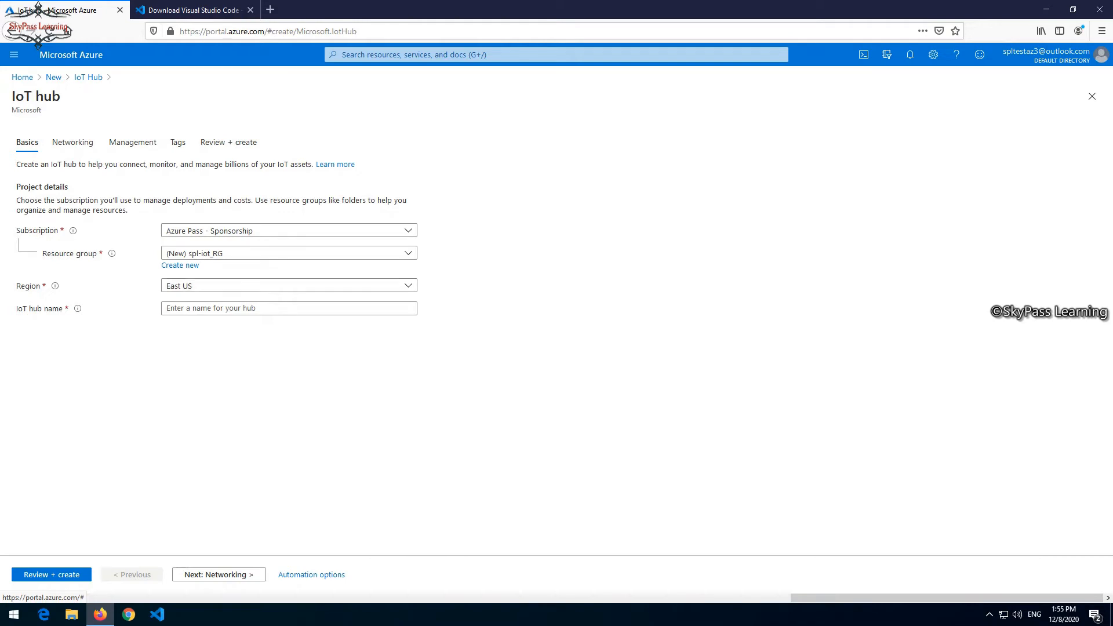
{"action": "left_click", "coordinate": [289, 308]}
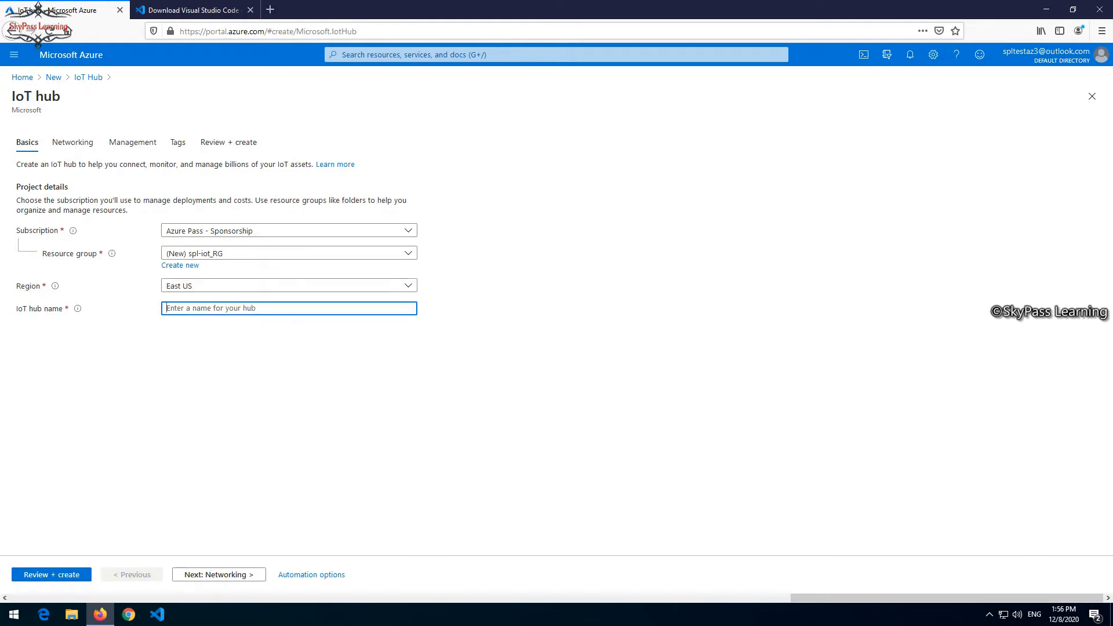
{"action": "mouse_move", "coordinate": [77, 308]}
{"action": "type", "text": "testio"}
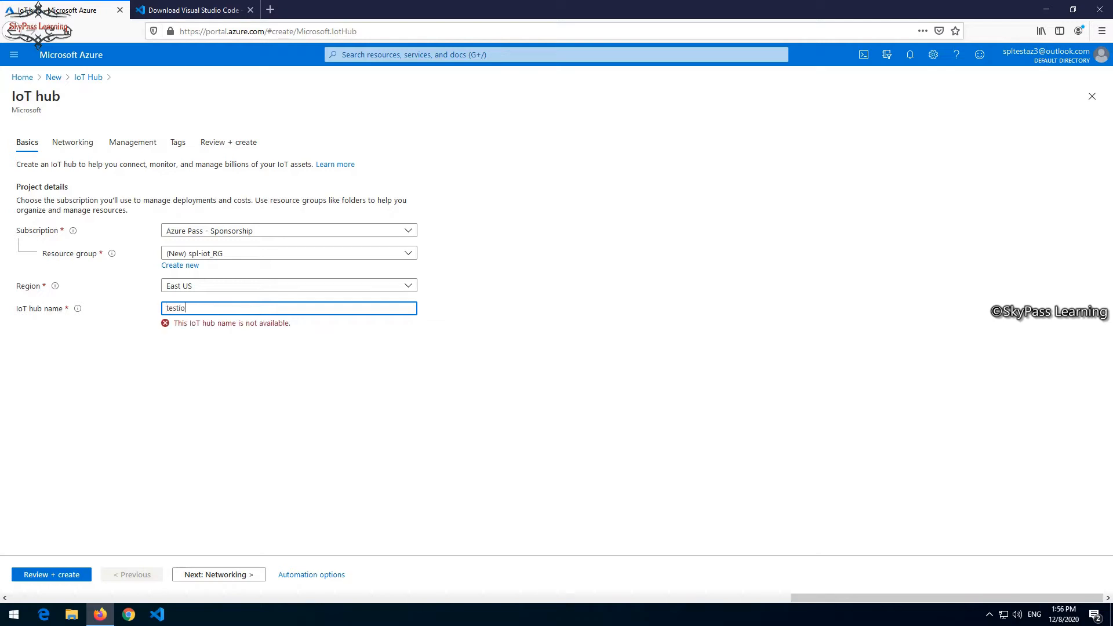
{"action": "type", "text": "thub"}
{"action": "key", "text": "BackSpace"}
{"action": "key", "text": "BackSpace"}
{"action": "key", "text": "BackSpace"}
{"action": "key", "text": "BackSpace"}
{"action": "key", "text": "BackSpace"}
{"action": "key", "text": "BackSpace"}
Step: Enter spliottest01 as the IoT hub name
{"action": "type", "text": "spl"}
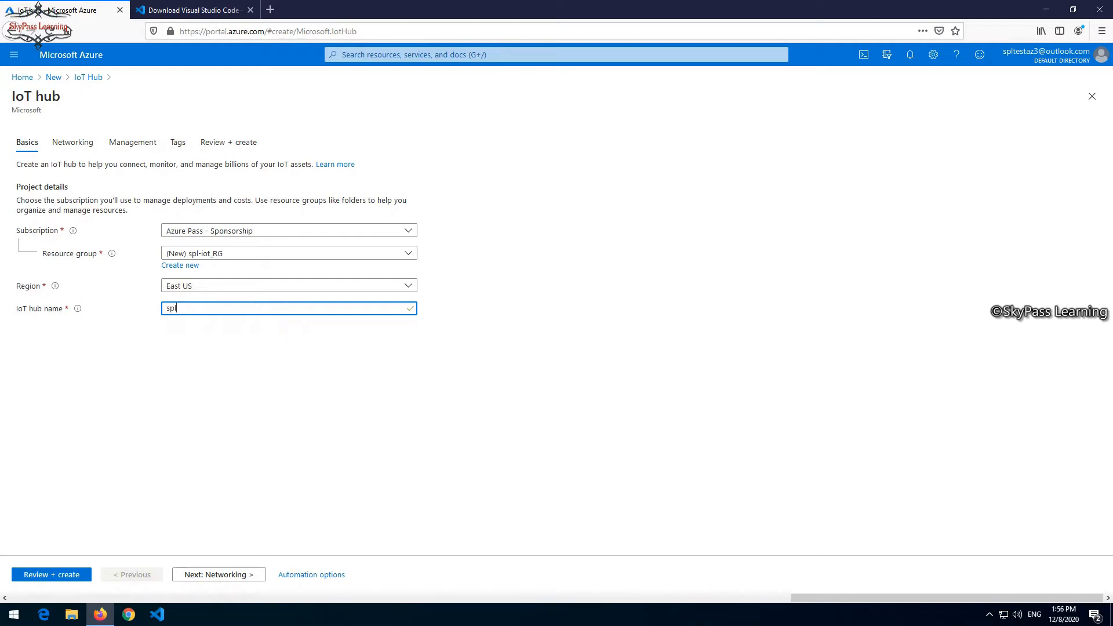
{"action": "type", "text": "iottest01"}
{"action": "key", "text": "Tab"}
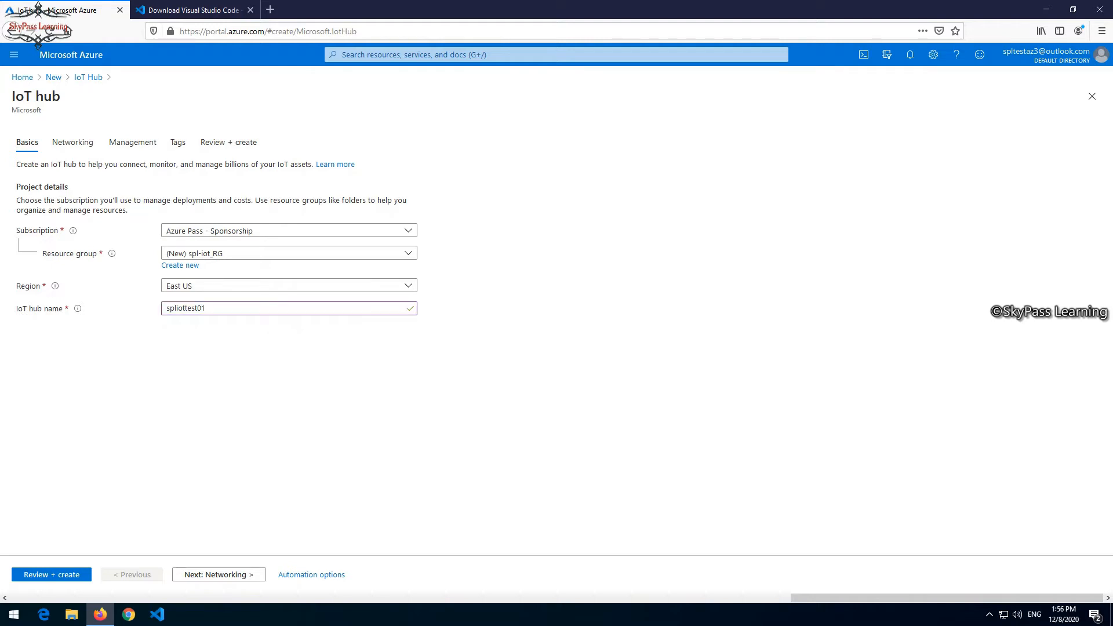
Step: Copy the IoT hub name into a new Notepad document, and return to the Azure portal in Firefox
{"action": "left_click_drag", "start_coordinate": [210, 308], "coordinate": [164, 310]}
{"action": "key", "text": "ctrl+c"}
{"action": "left_click", "coordinate": [14, 614]}
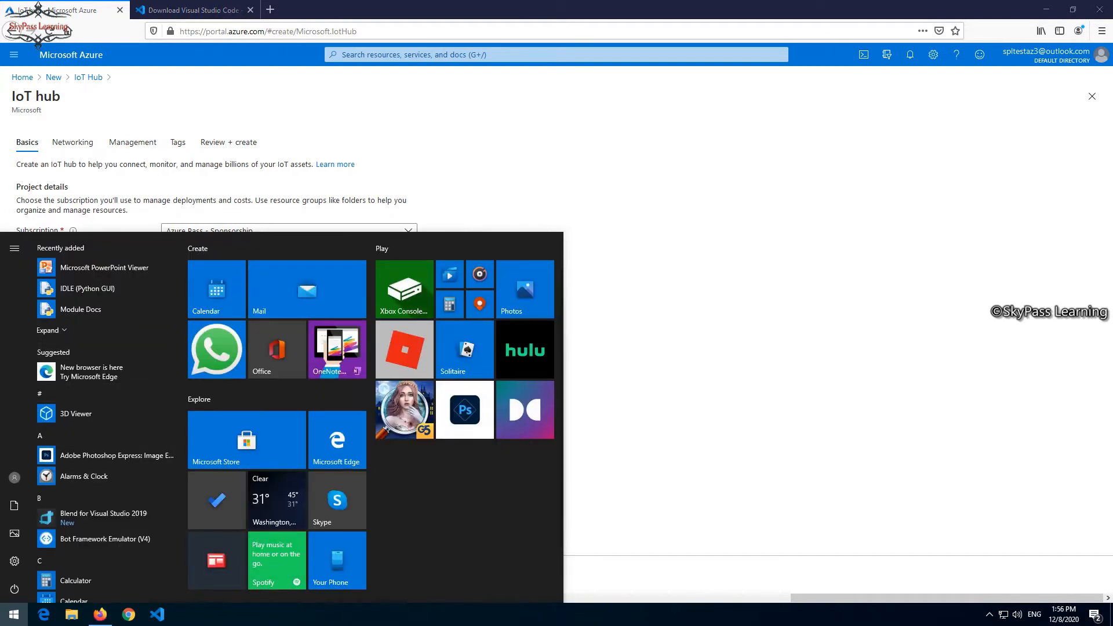
{"action": "type", "text": "note"}
{"action": "key", "text": "Return"}
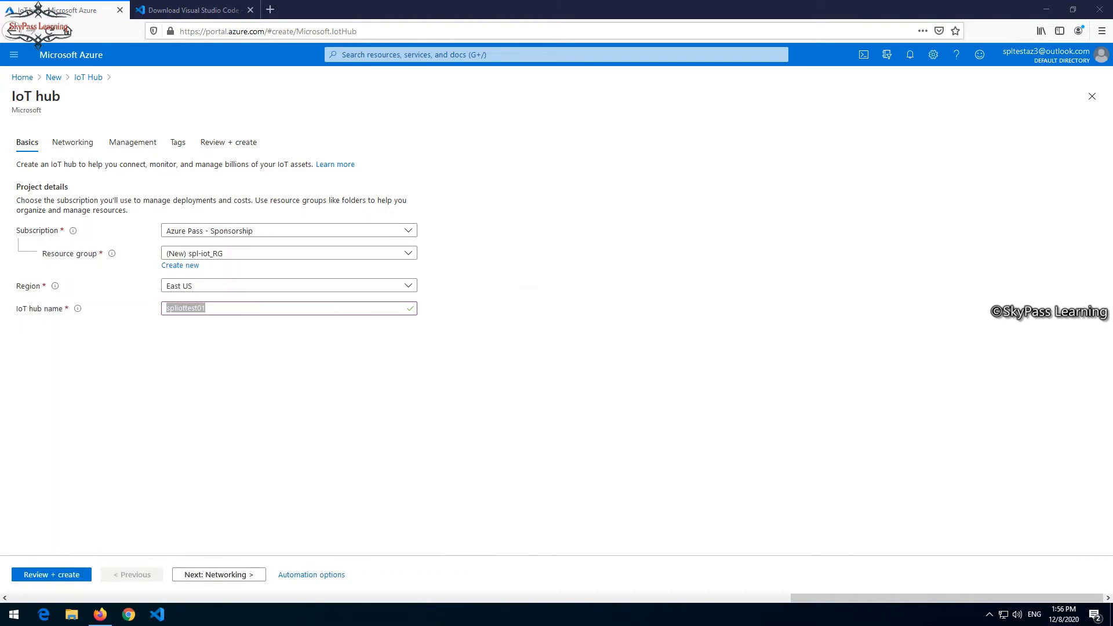
{"action": "key", "text": "ctrl+v"}
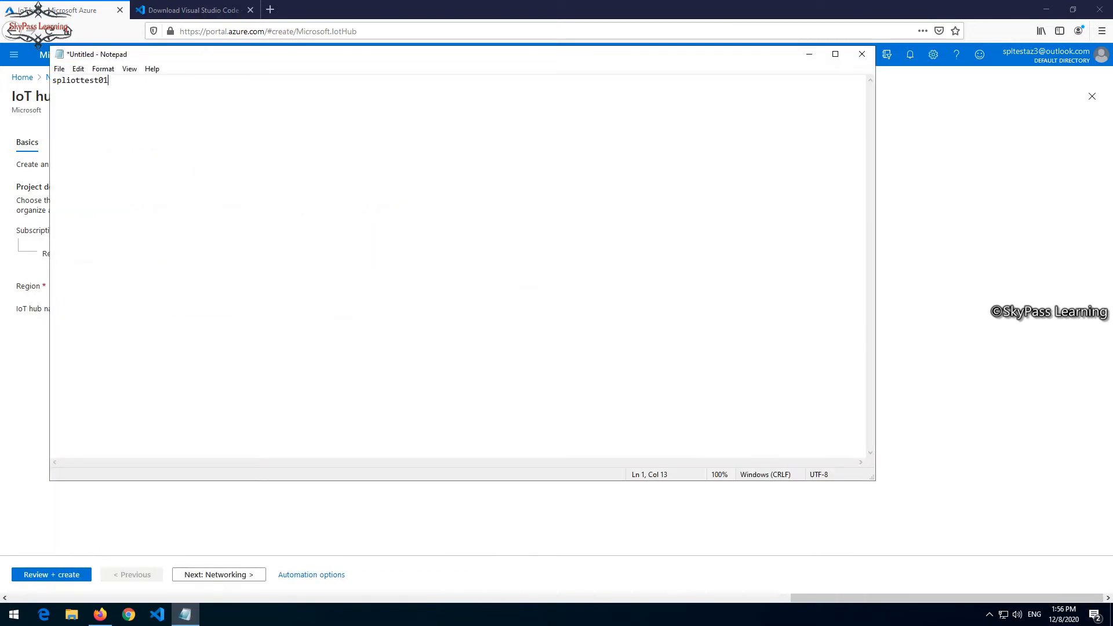
{"action": "key", "text": "alt+Tab"}
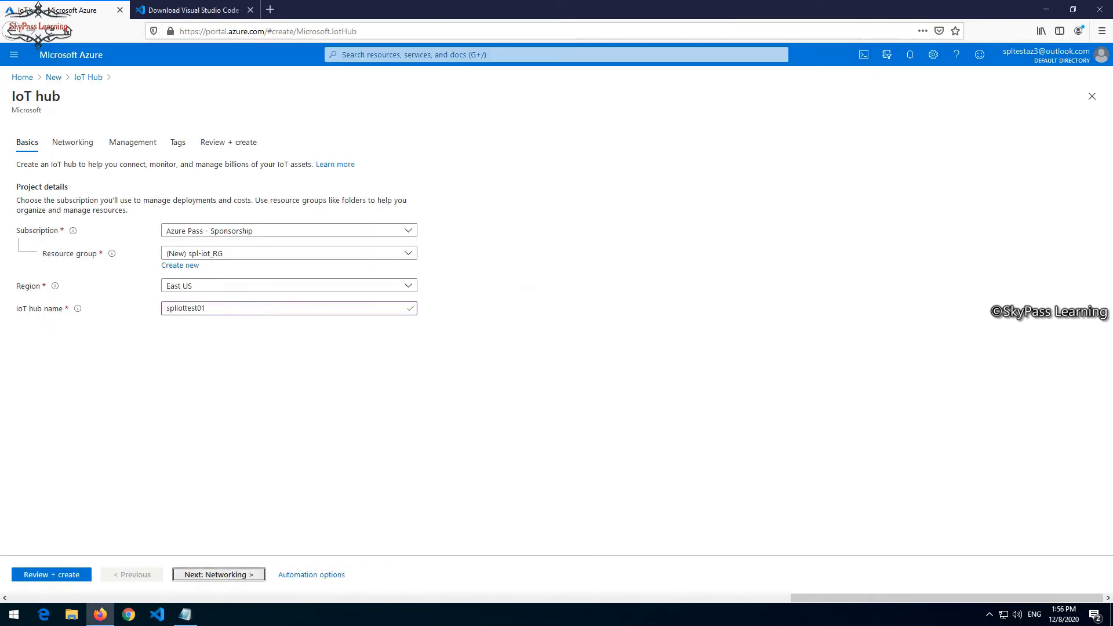
Step: Keep the public endpoint for all networks and the S1: Standard tier, and turn off Defender for IoT
{"action": "left_click", "coordinate": [220, 575]}
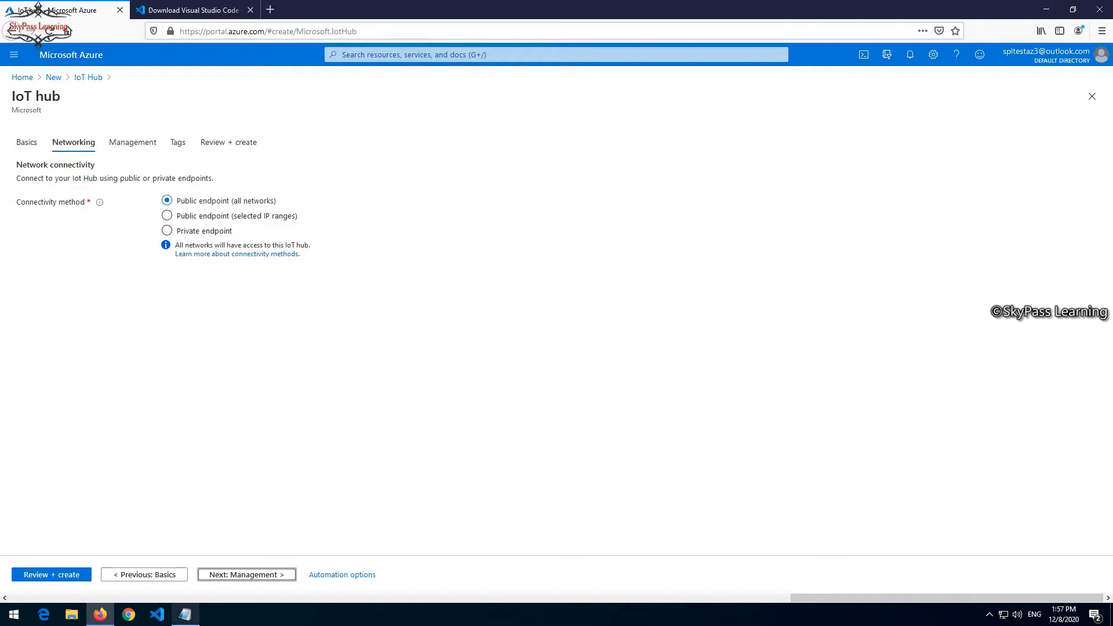
{"action": "left_click", "coordinate": [246, 575]}
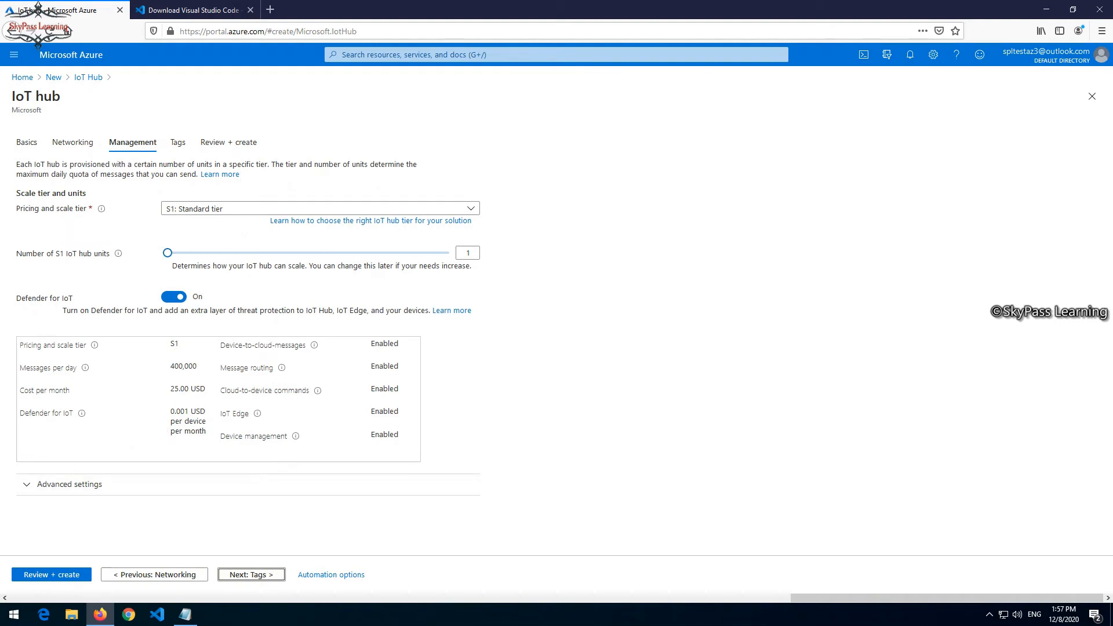
{"action": "left_click", "coordinate": [321, 209]}
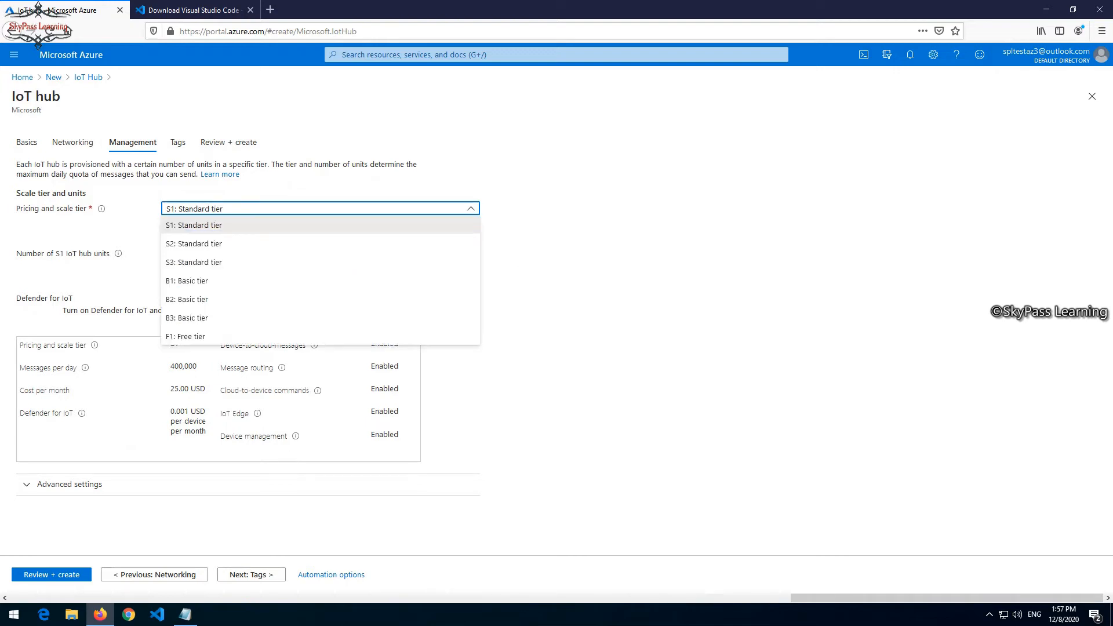
{"action": "left_click", "coordinate": [371, 222]}
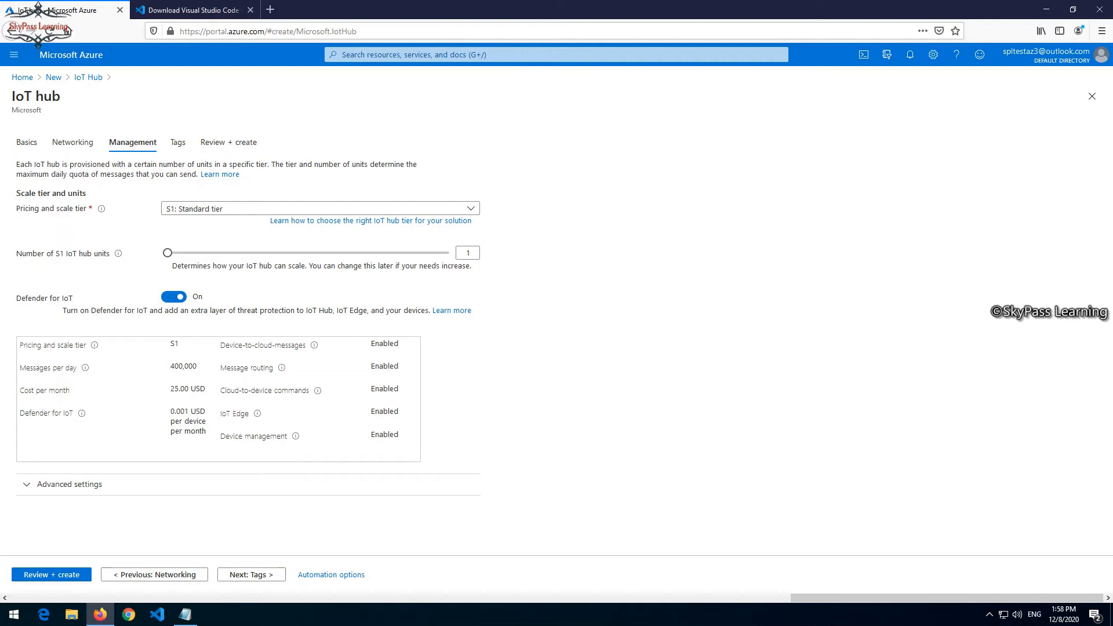
{"action": "mouse_move", "coordinate": [118, 253]}
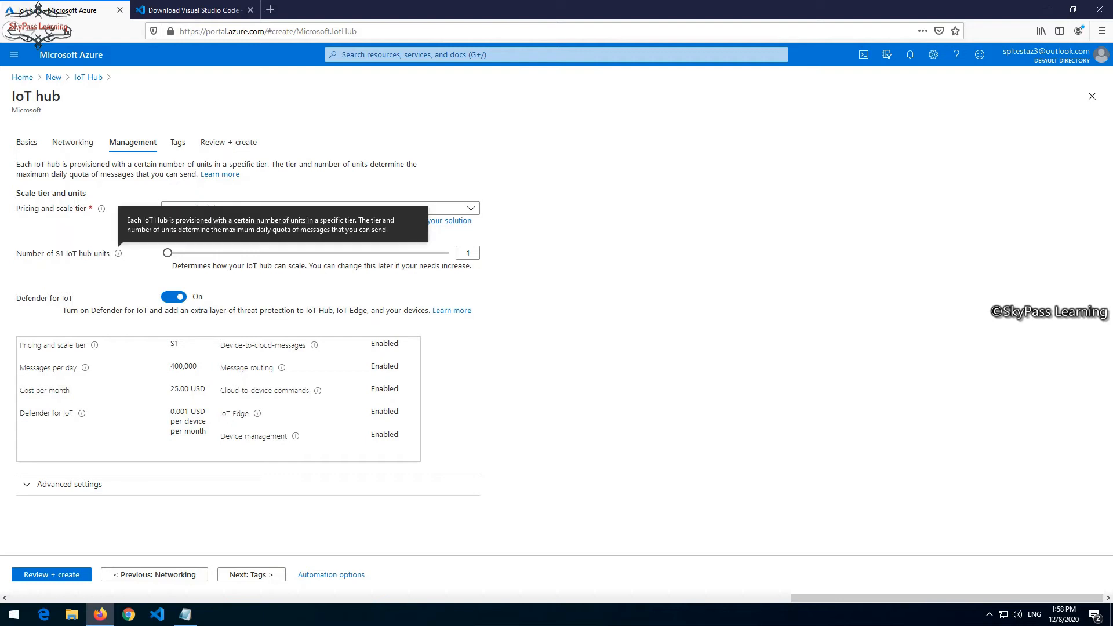
{"action": "left_click", "coordinate": [174, 297]}
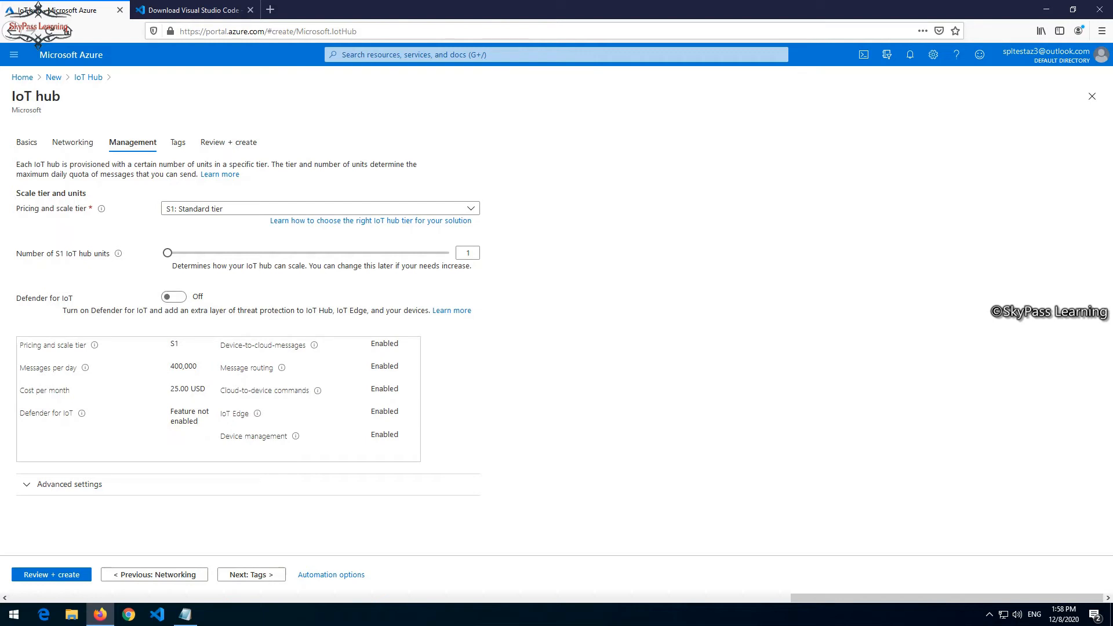
{"action": "left_click", "coordinate": [173, 297]}
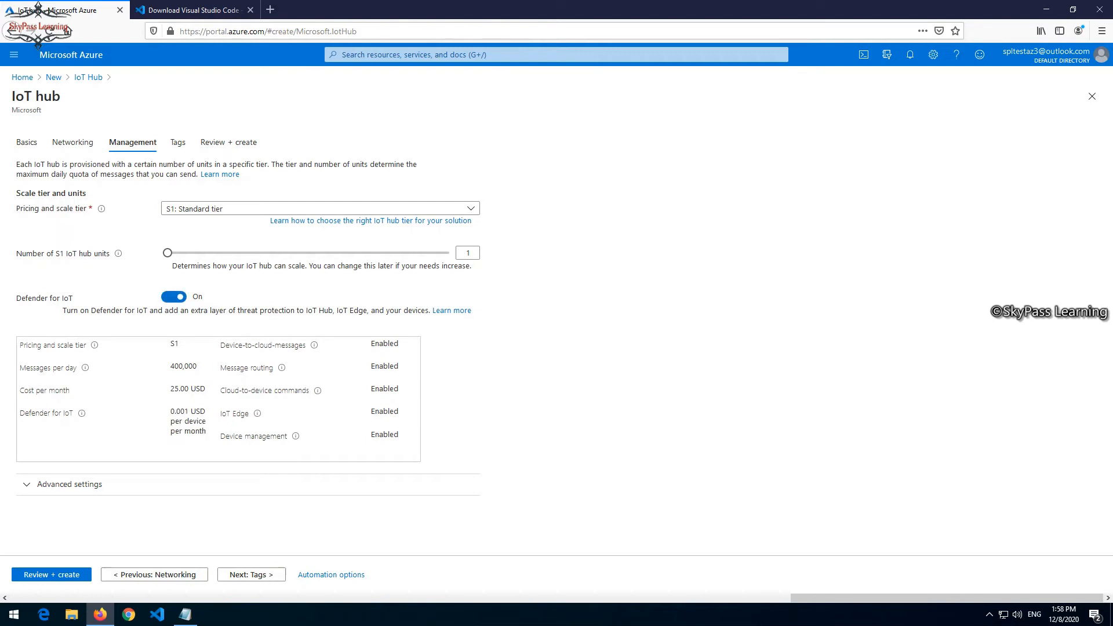
{"action": "left_click", "coordinate": [173, 297]}
Step: Examine the daily message quota and expand the advanced settings to view the device-to-cloud partitions
{"action": "left_click_drag", "start_coordinate": [177, 366], "coordinate": [197, 366]}
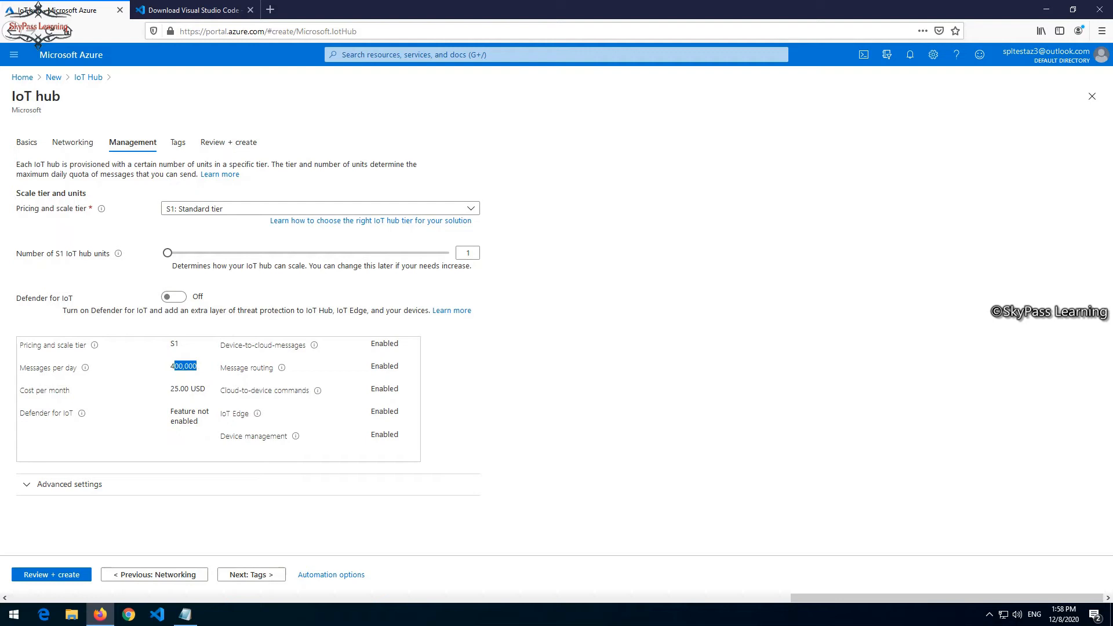
{"action": "left_click", "coordinate": [198, 366]}
{"action": "left_click", "coordinate": [70, 485]}
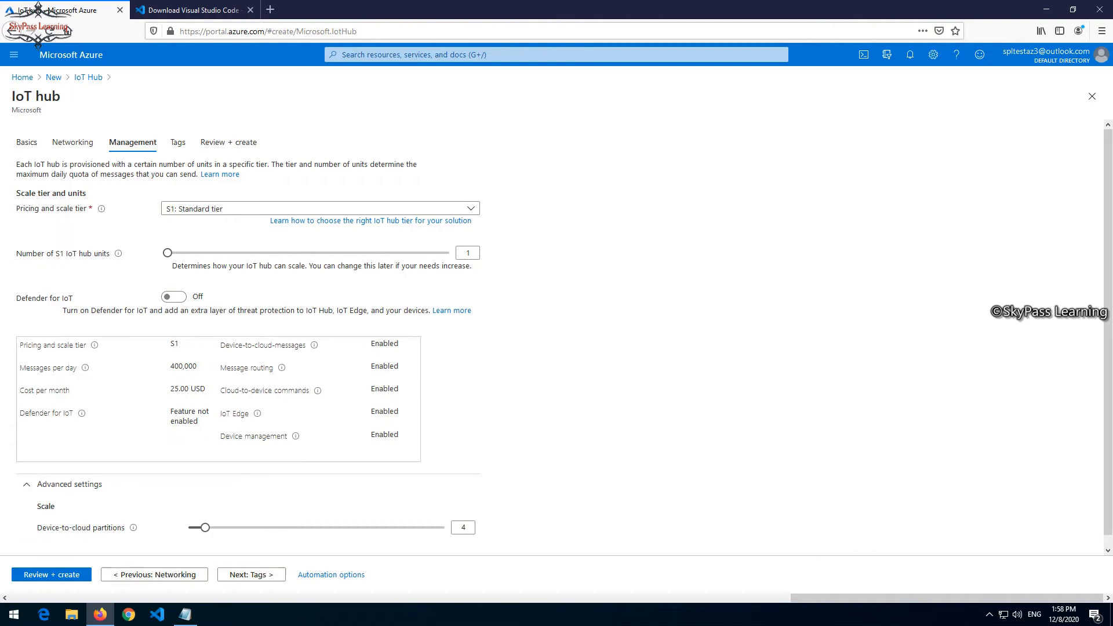
{"action": "scroll", "coordinate": [248, 342], "scroll_direction": "down", "scroll_amount": 1}
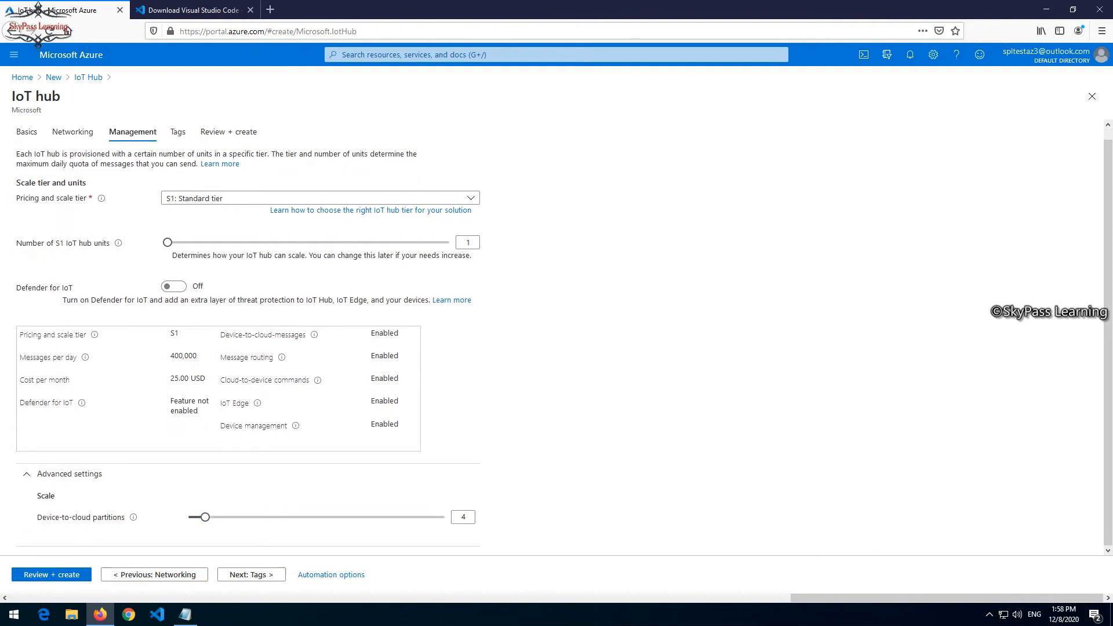
Step: Switch the pricing and scale tier to S2: Standard tier for comparison, and set it back to S1: Standard tier
{"action": "left_click", "coordinate": [320, 199]}
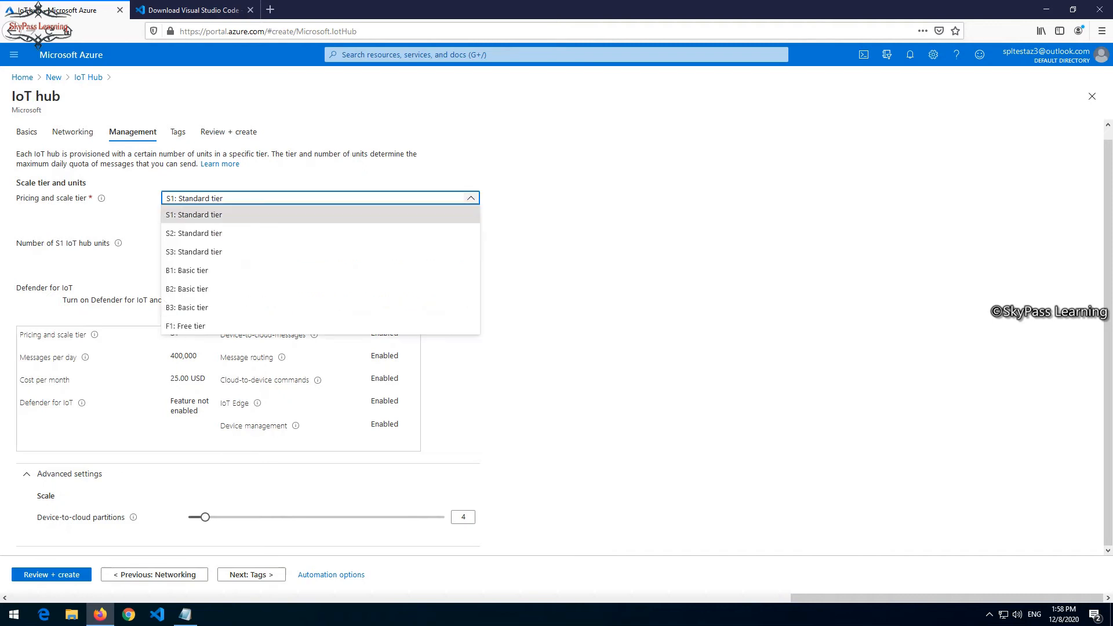
{"action": "left_click", "coordinate": [320, 234]}
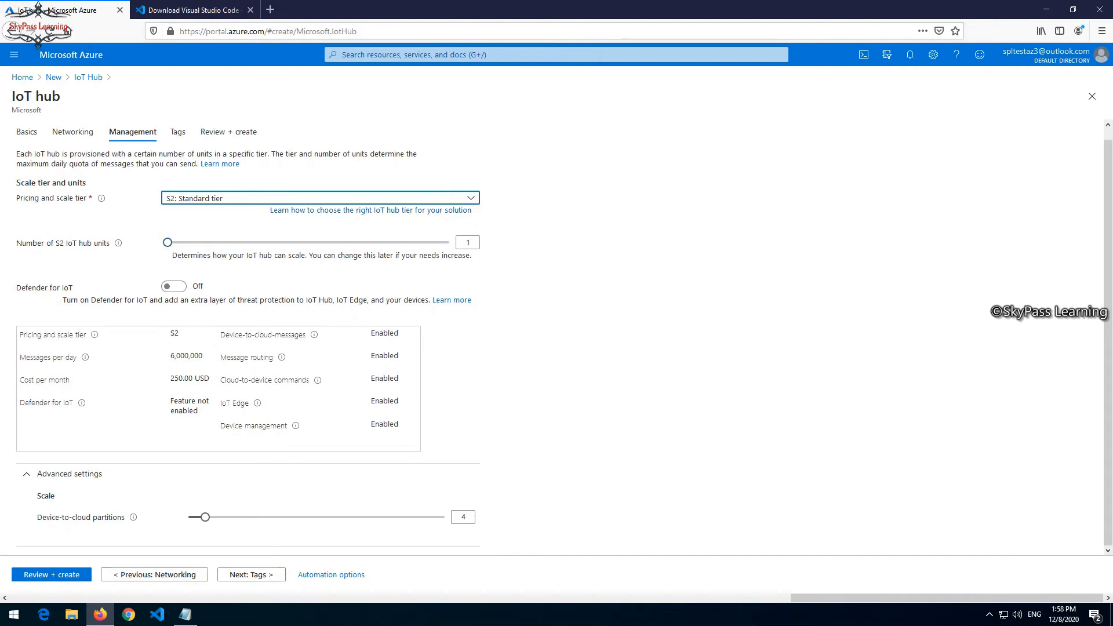
{"action": "left_click", "coordinate": [320, 199]}
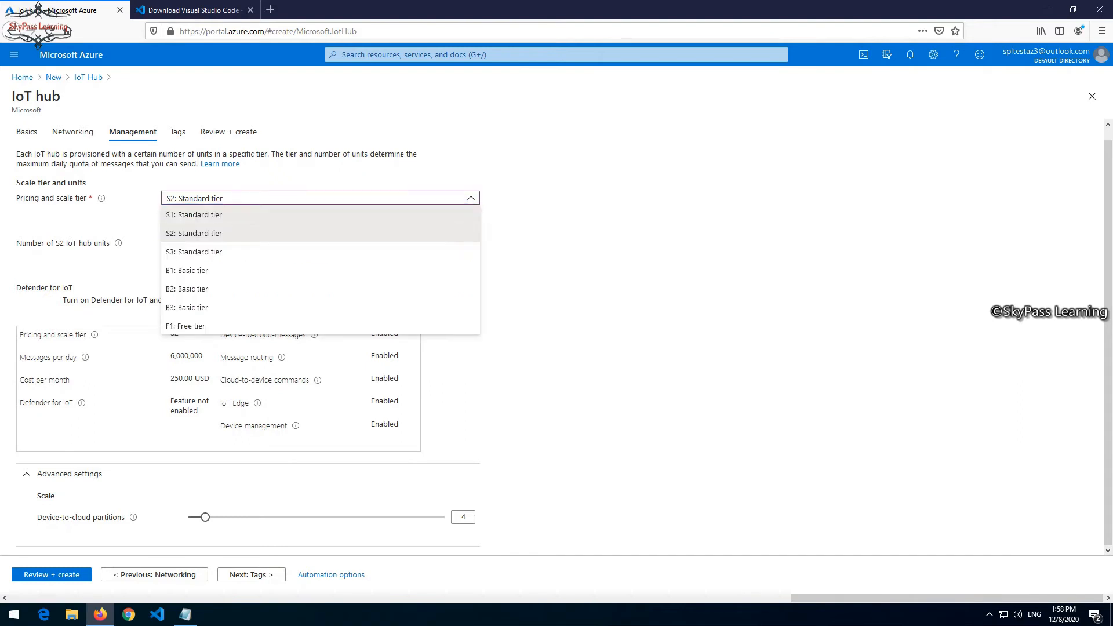
{"action": "left_click", "coordinate": [320, 215]}
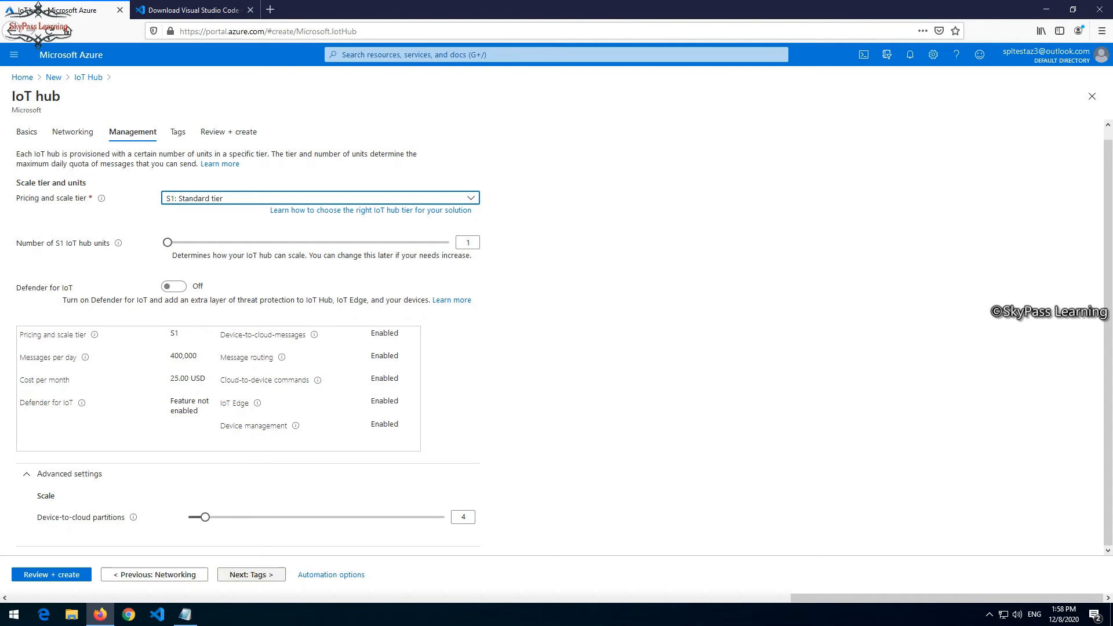
Step: Continue without adding tags to the review summary and create the IoT hub
{"action": "left_click", "coordinate": [251, 574]}
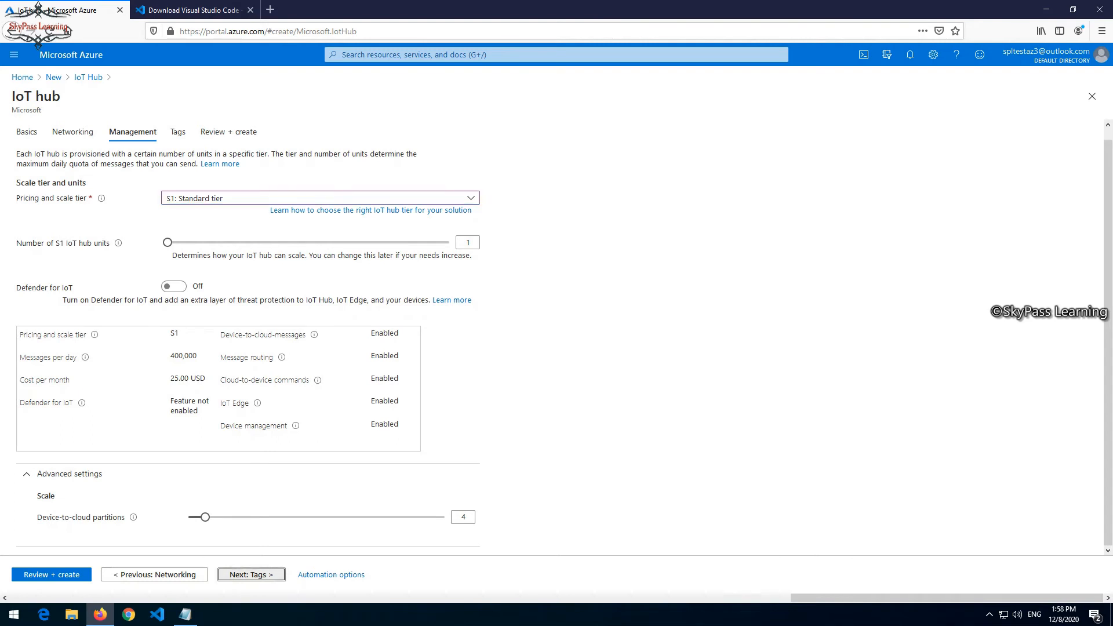
{"action": "left_click", "coordinate": [251, 574]}
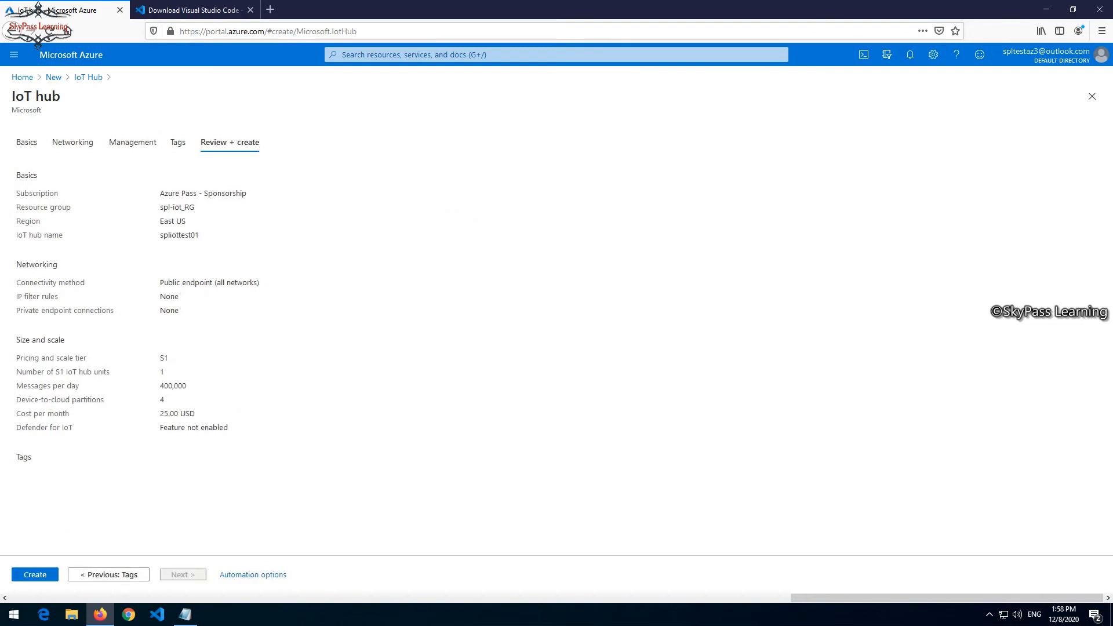
{"action": "left_click", "coordinate": [34, 575]}
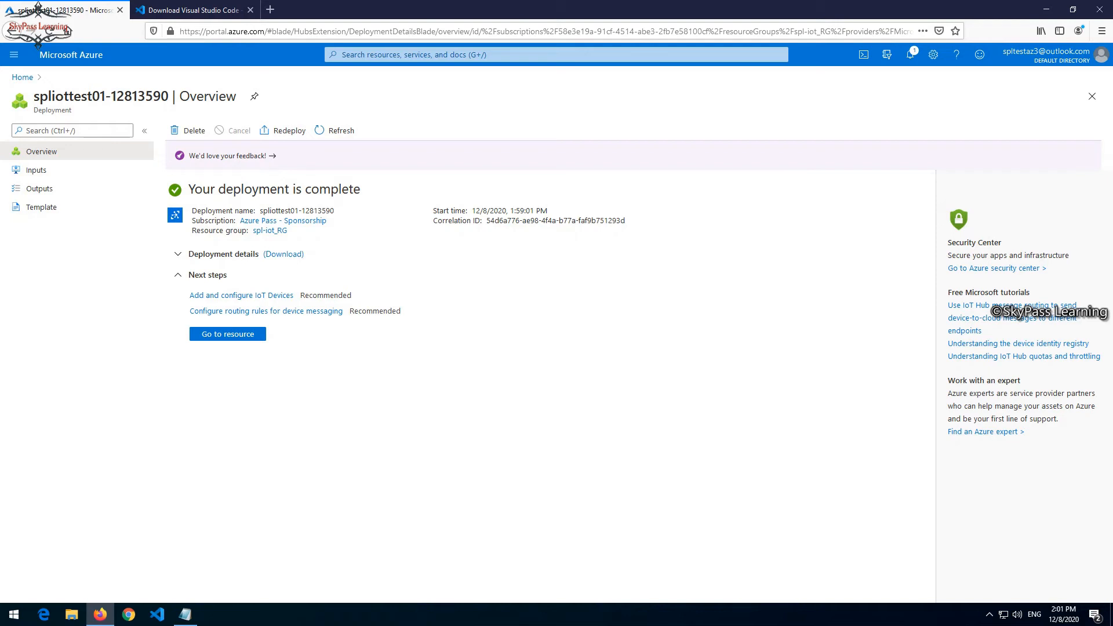
Step: Open the deployed IoT hub's overview from the deployment page, and return to the portal home page
{"action": "left_click", "coordinate": [228, 334]}
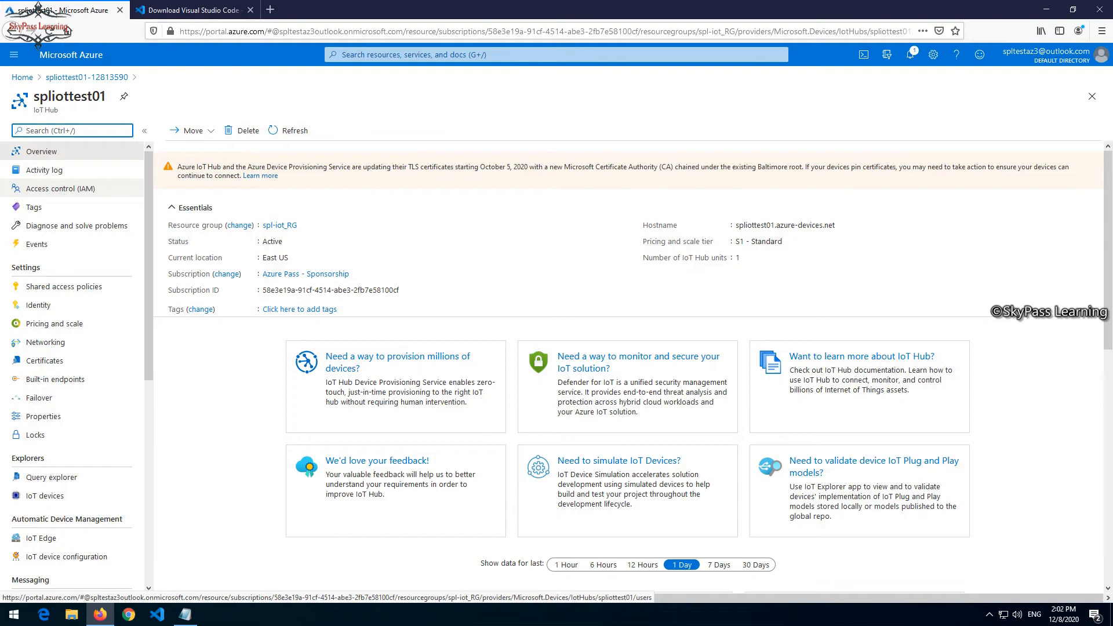
{"action": "left_click", "coordinate": [22, 77]}
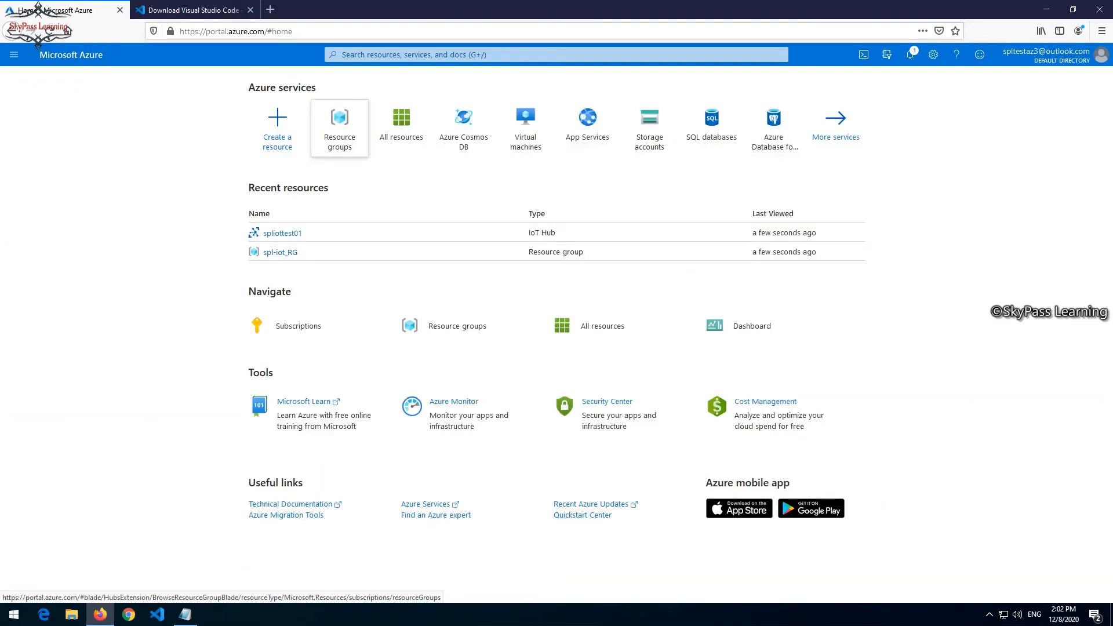
Step: Search the Marketplace for "device pro" as a new resource and start creating an IoT Hub Device Provisioning Service
{"action": "left_click", "coordinate": [278, 127]}
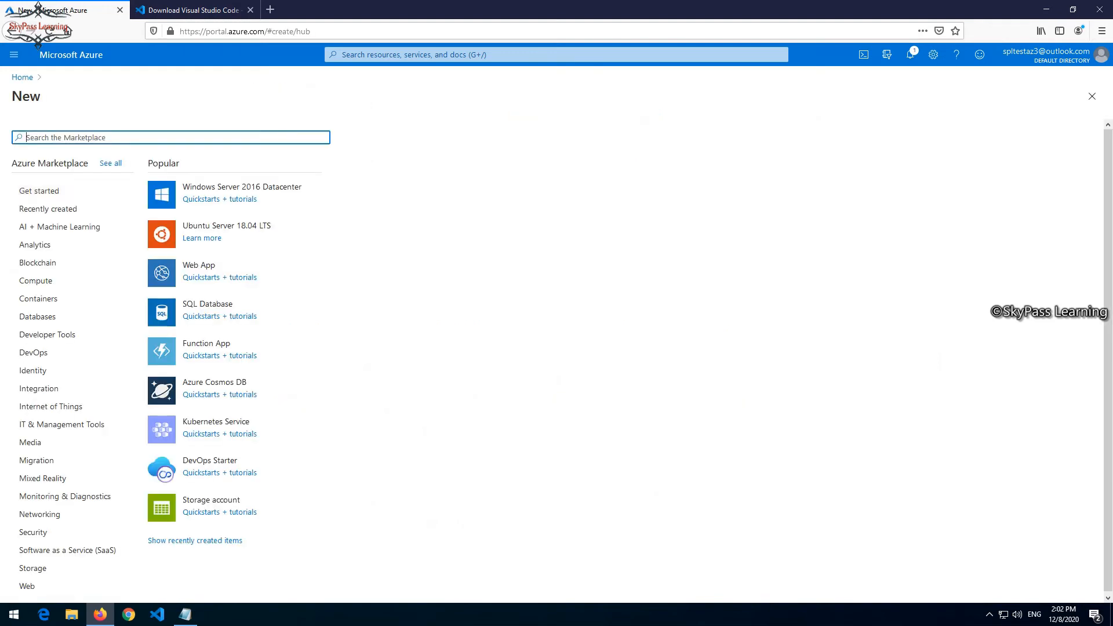
{"action": "type", "text": "dev"}
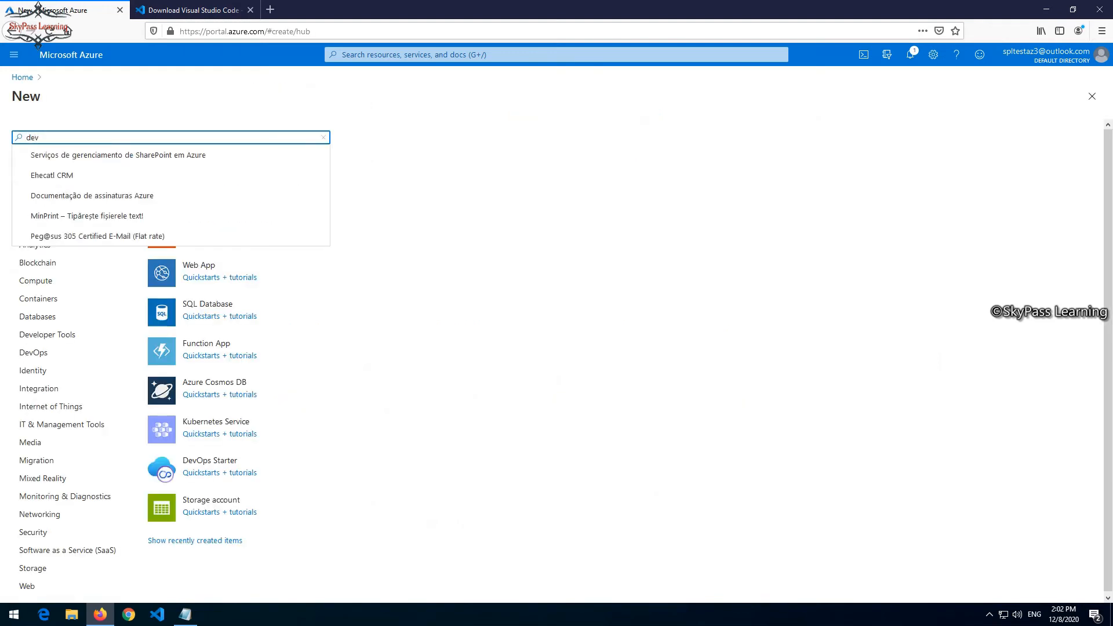
{"action": "type", "text": "ice"}
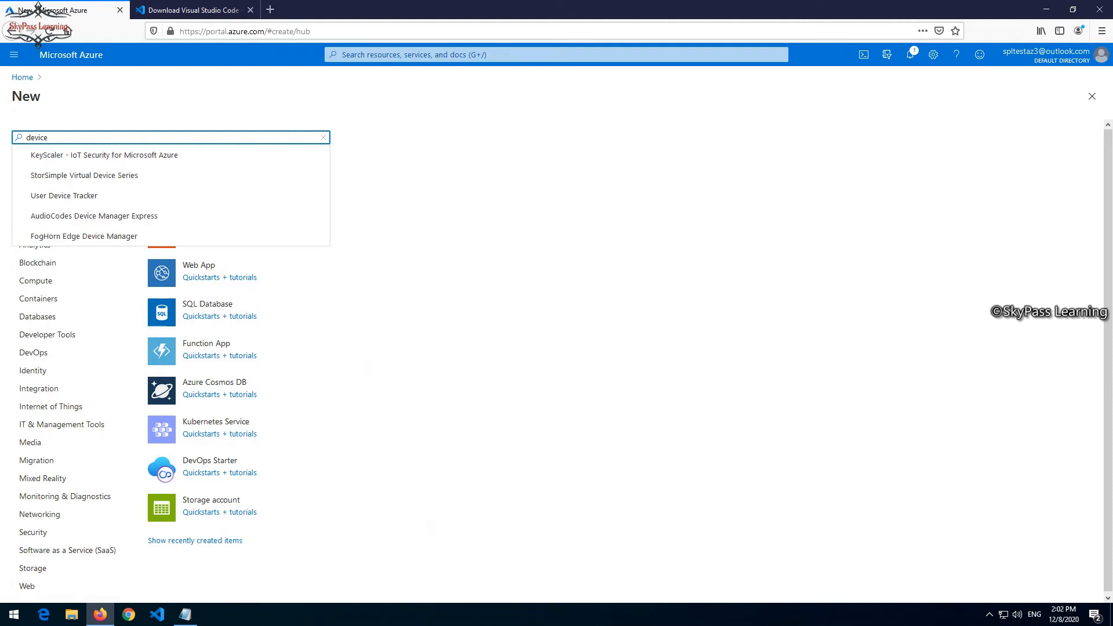
{"action": "type", "text": " pro"}
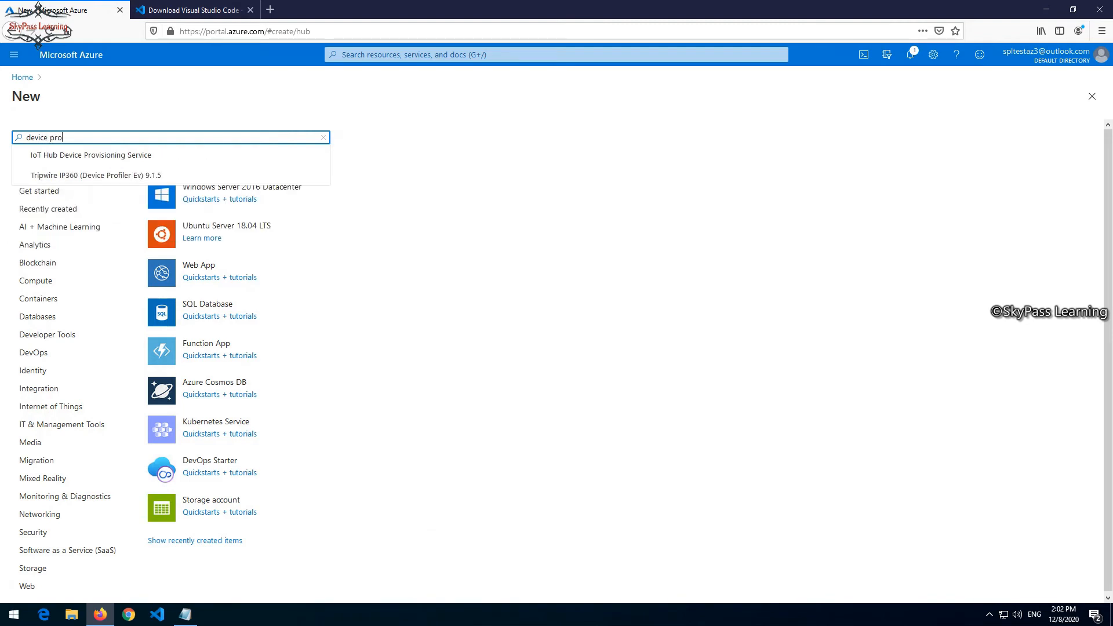
{"action": "key", "text": "Down"}
{"action": "key", "text": "Return"}
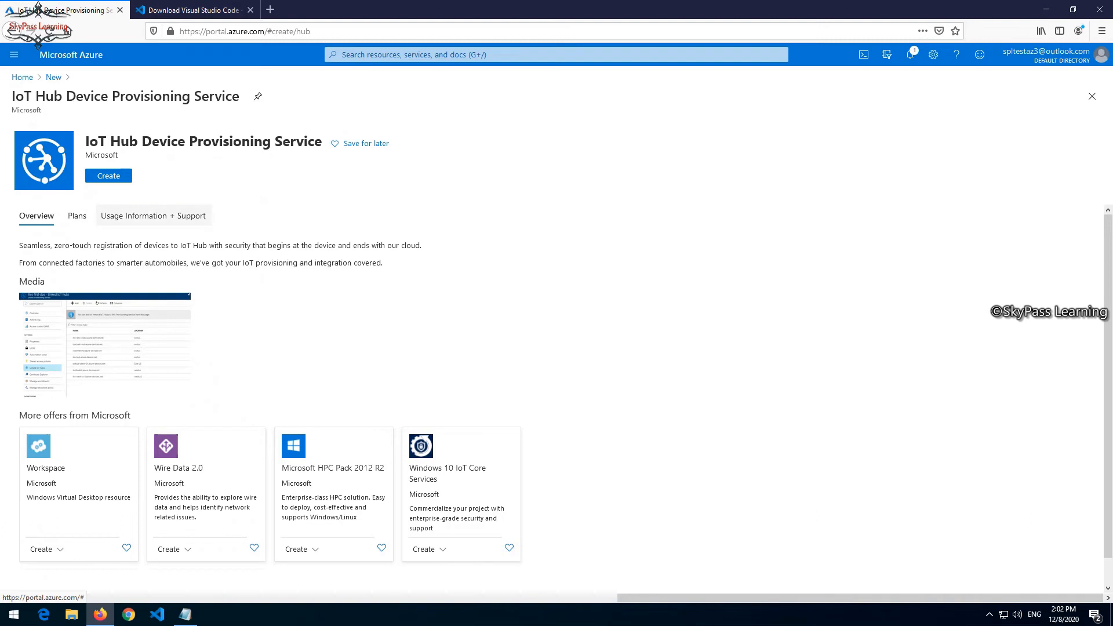
{"action": "left_click", "coordinate": [108, 176]}
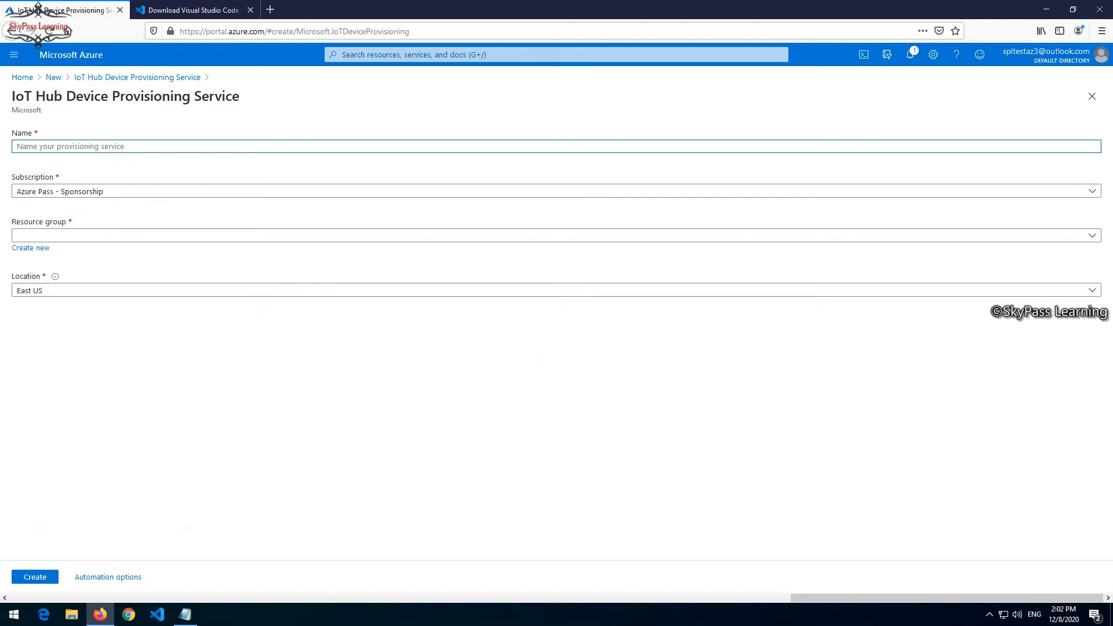
Step: Name the provisioning service SPLIOTDPS, assign it to the existing resource group spl-iot_RG, and create it
{"action": "type", "text": "SPLIOTDPS"}
{"action": "left_click", "coordinate": [185, 236]}
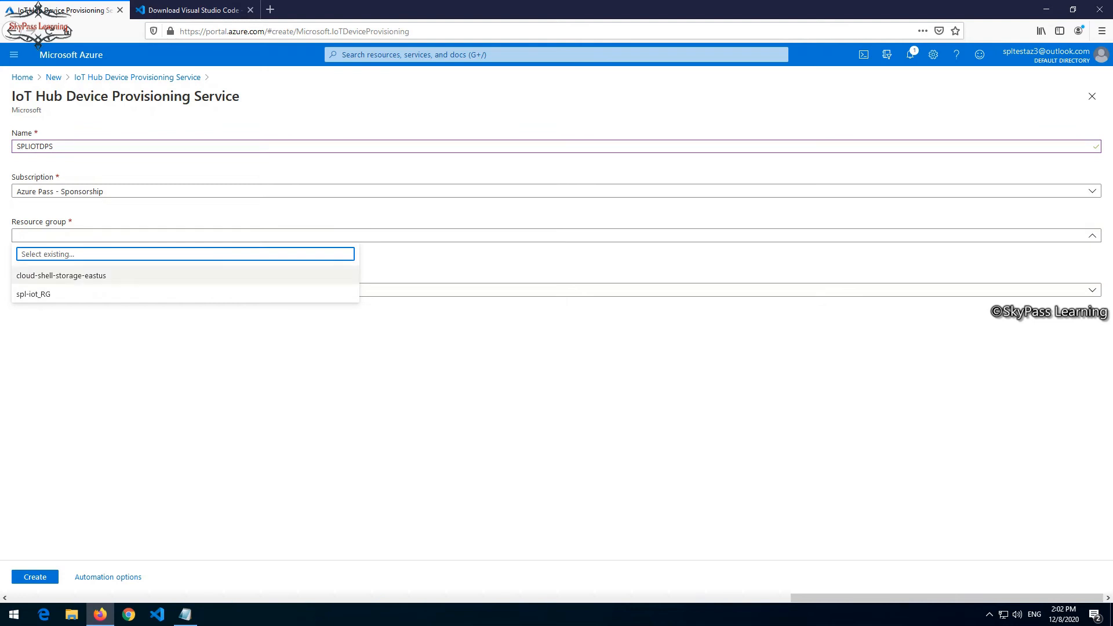
{"action": "left_click", "coordinate": [34, 294]}
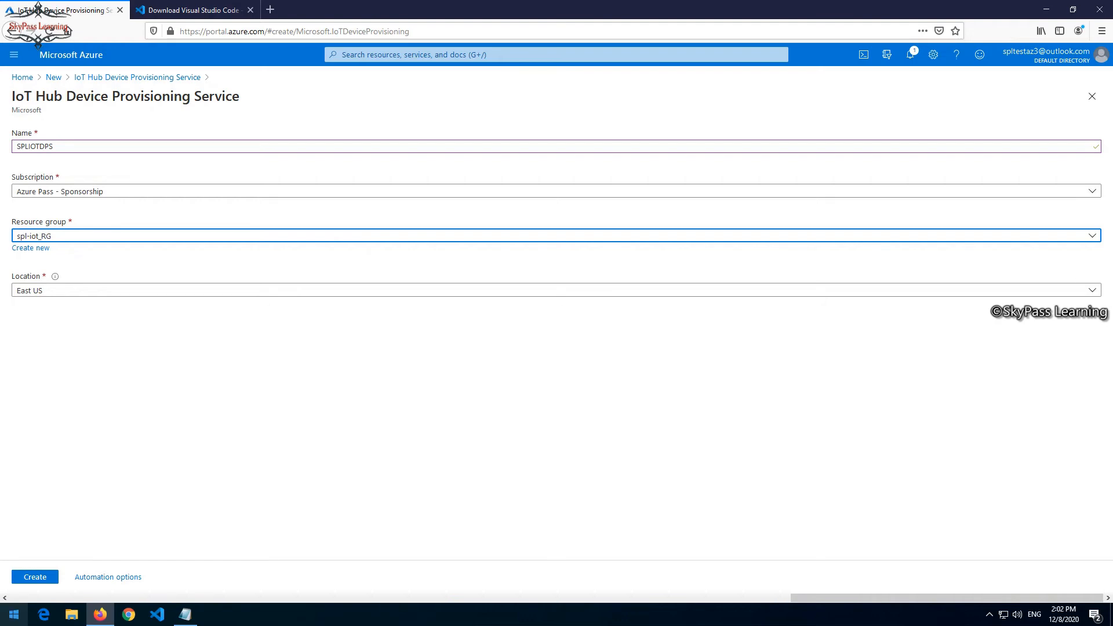
{"action": "left_click", "coordinate": [34, 577]}
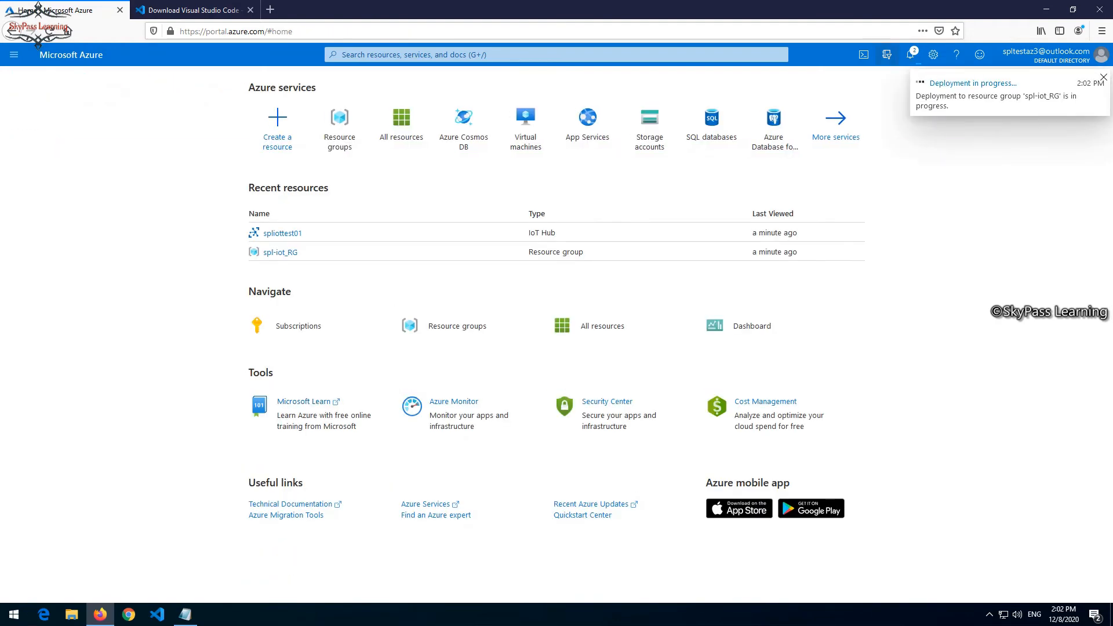
Step: View the deployed SPLIOTDPS resource's overview from its deployment notification, and return to the portal home page
{"action": "left_click", "coordinate": [973, 83]}
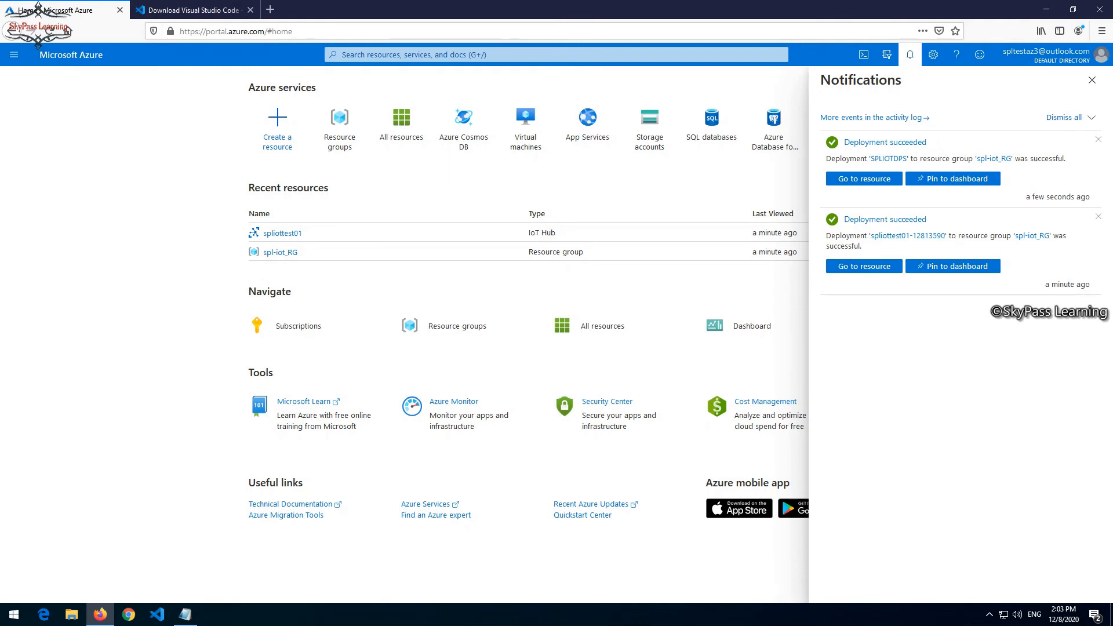
{"action": "left_click", "coordinate": [864, 178]}
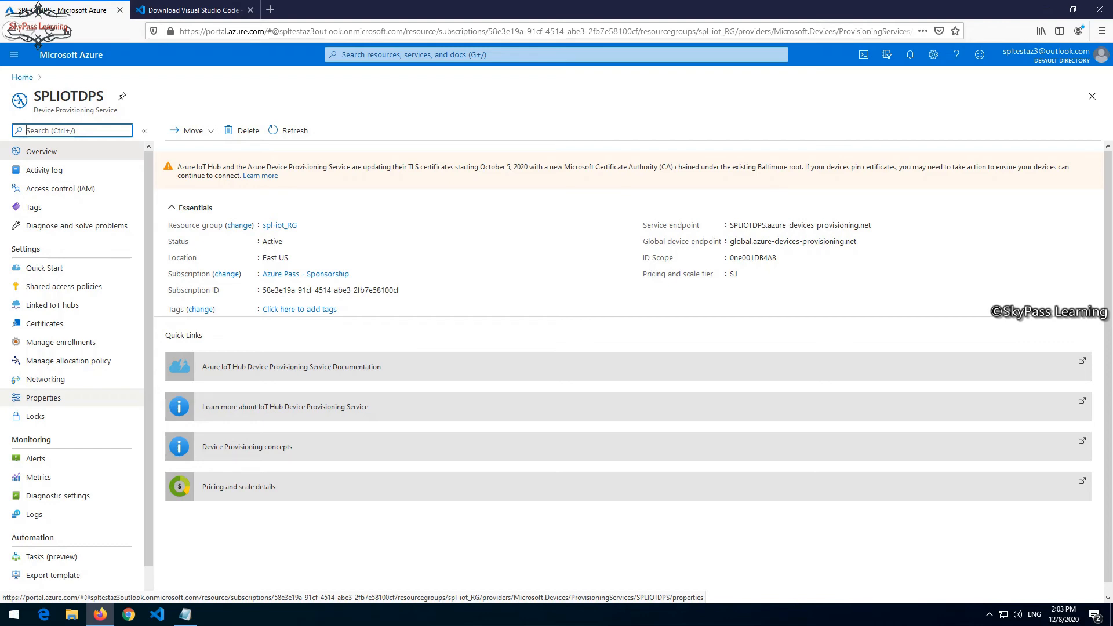
{"action": "left_click", "coordinate": [22, 77]}
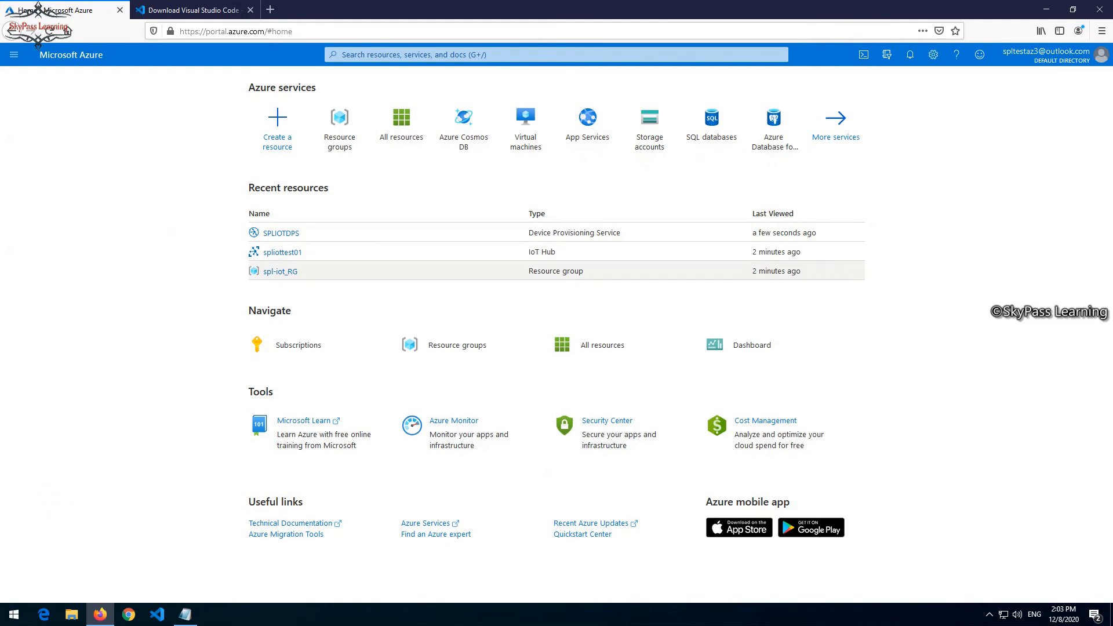
Step: Refresh the resource list of the spl-iot_RG resource group and open the SPLIOTDPS provisioning service from it
{"action": "left_click", "coordinate": [280, 272]}
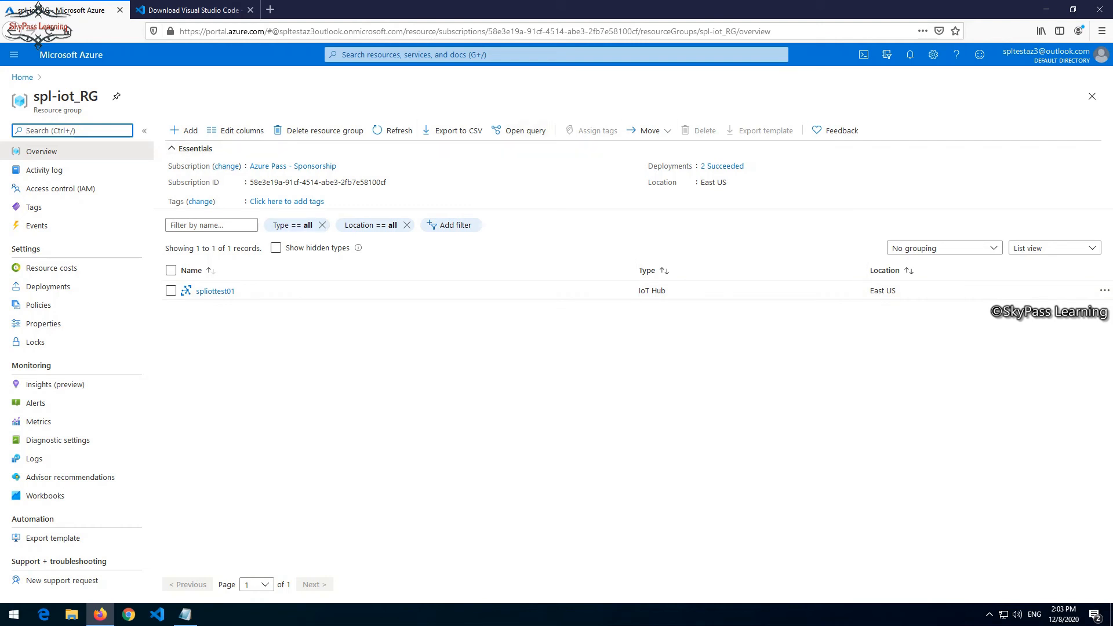
{"action": "left_click", "coordinate": [395, 131]}
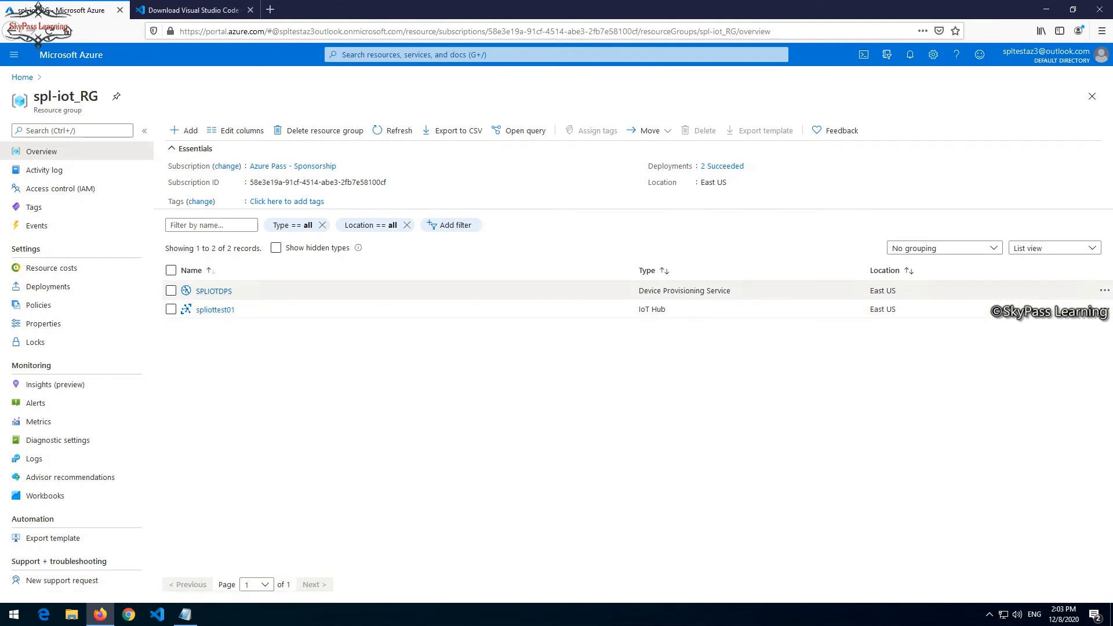
{"action": "left_click", "coordinate": [213, 291]}
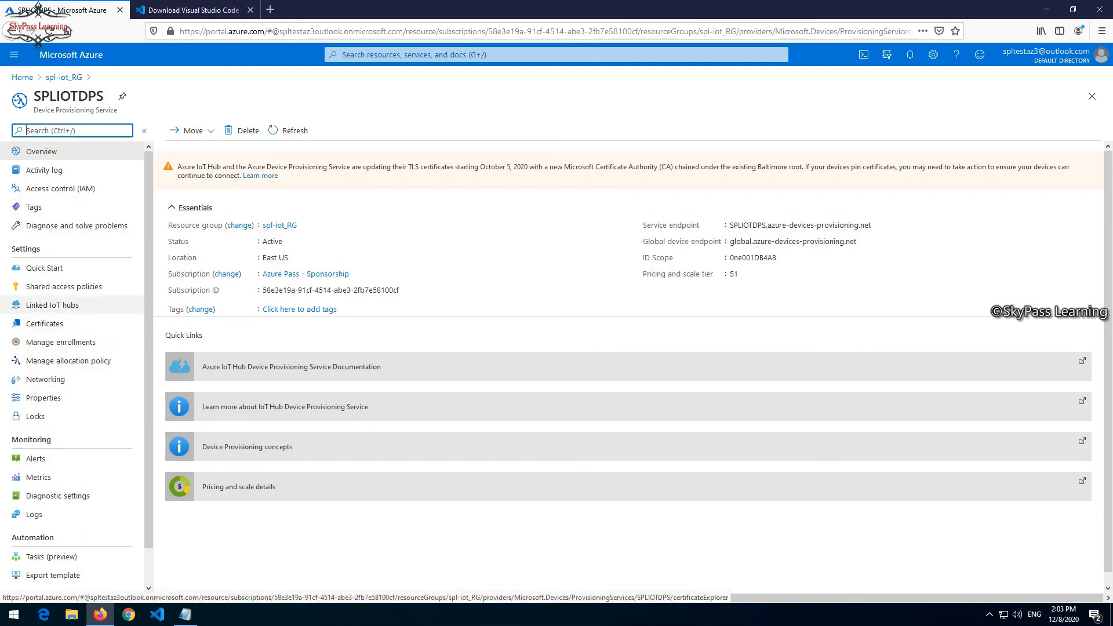
Step: Link the IoT hub spliottest01 to the provisioning service with the iothubowner access policy, and refresh the linked hubs list
{"action": "left_click", "coordinate": [52, 305]}
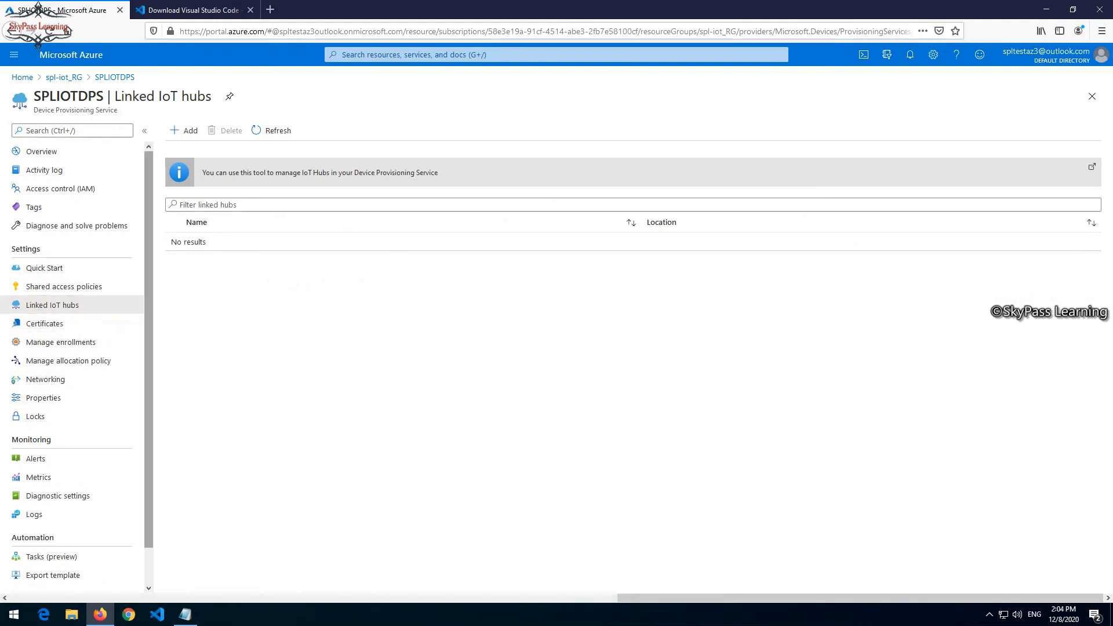
{"action": "left_click", "coordinate": [184, 131]}
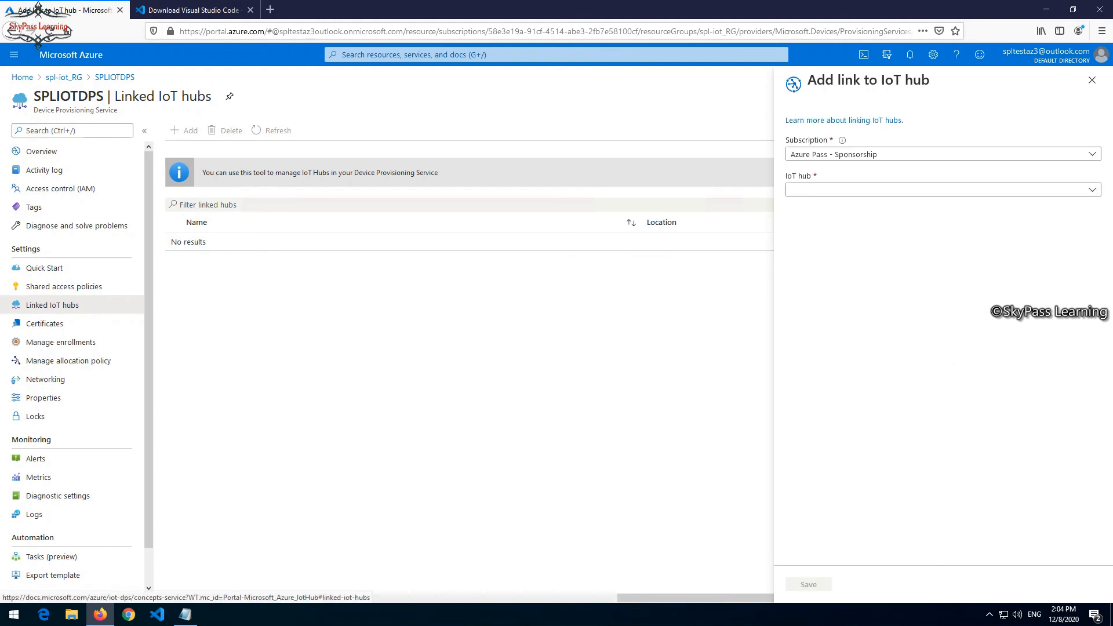
{"action": "left_click", "coordinate": [943, 190]}
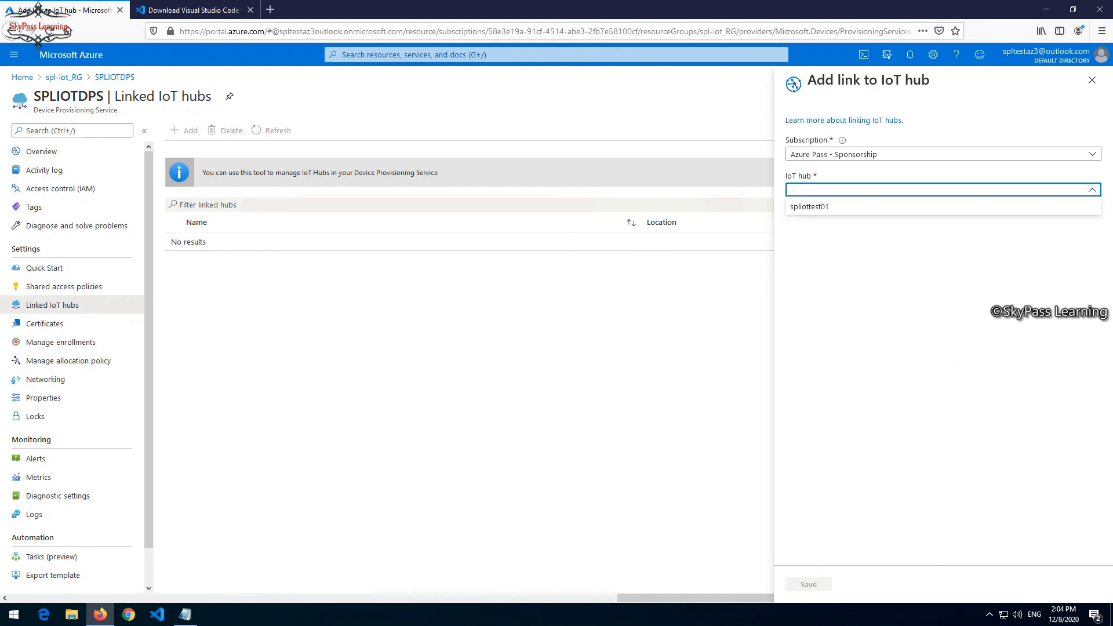
{"action": "left_click", "coordinate": [812, 207]}
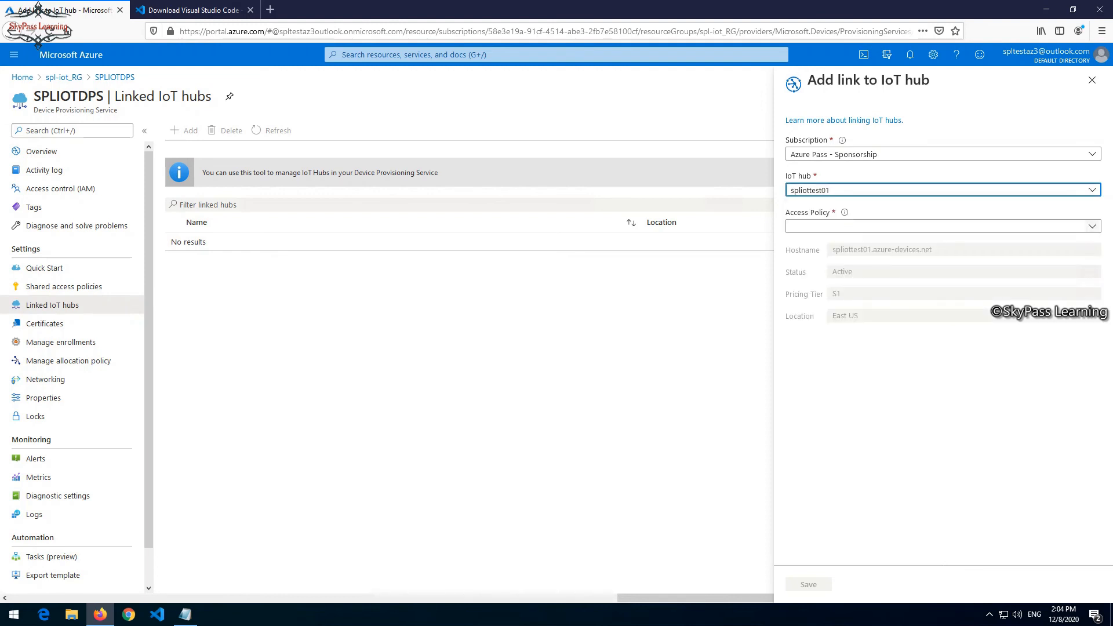
{"action": "left_click", "coordinate": [1093, 226]}
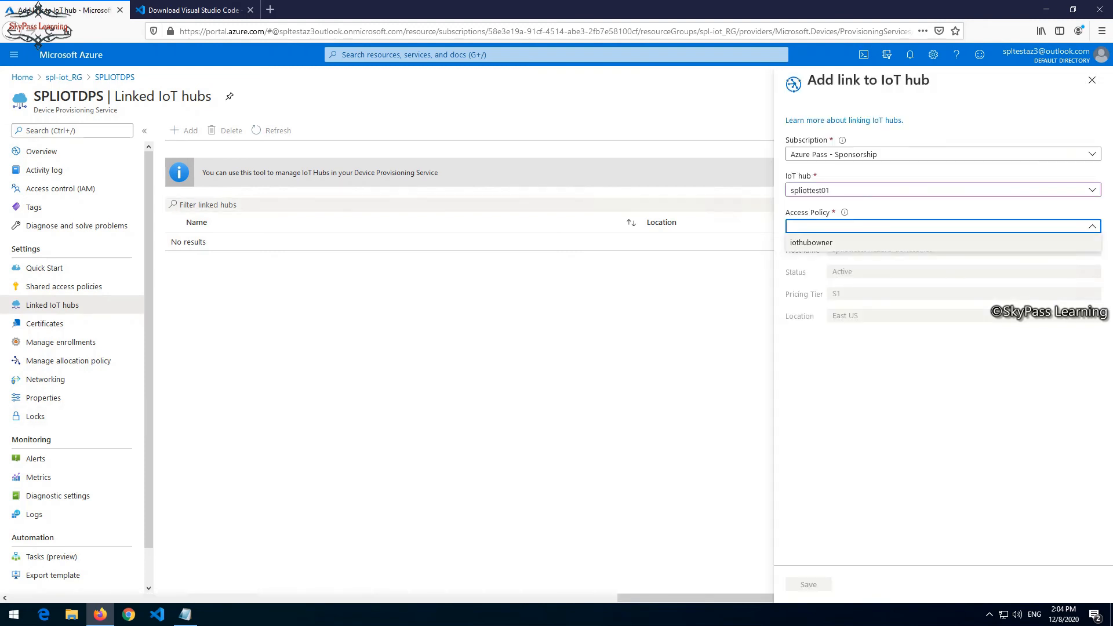
{"action": "left_click", "coordinate": [811, 242]}
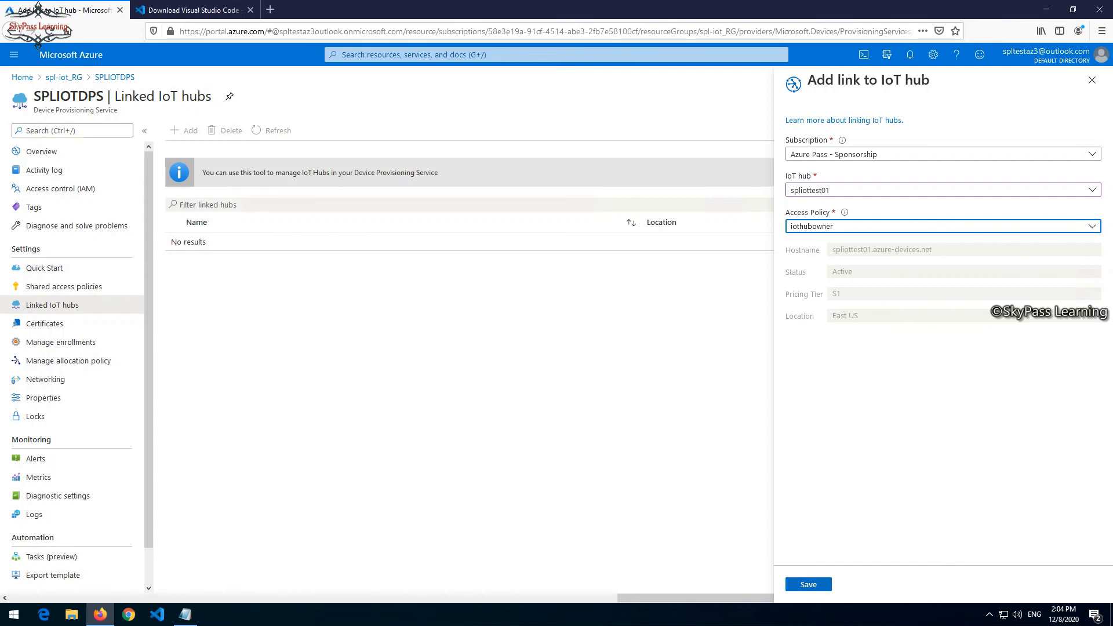
{"action": "left_click", "coordinate": [808, 585]}
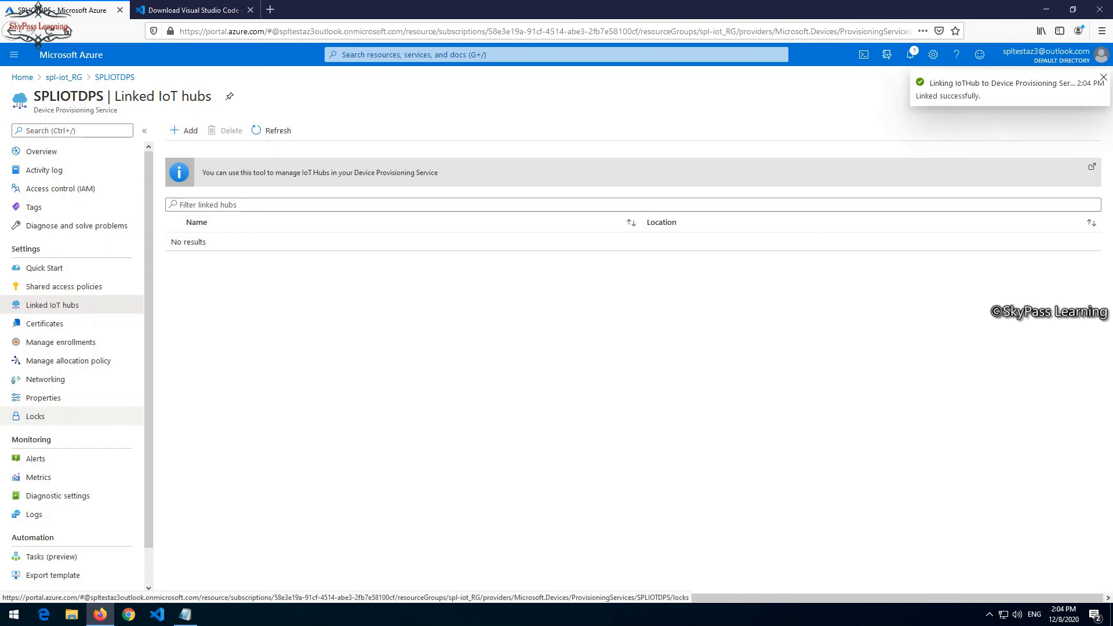
{"action": "left_click", "coordinate": [273, 130]}
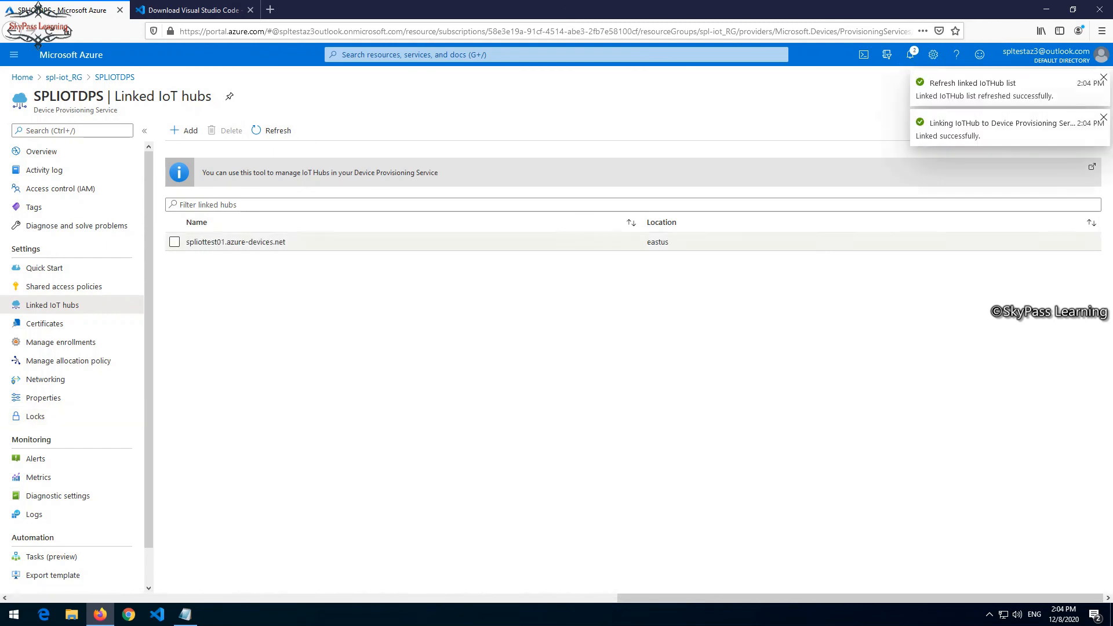